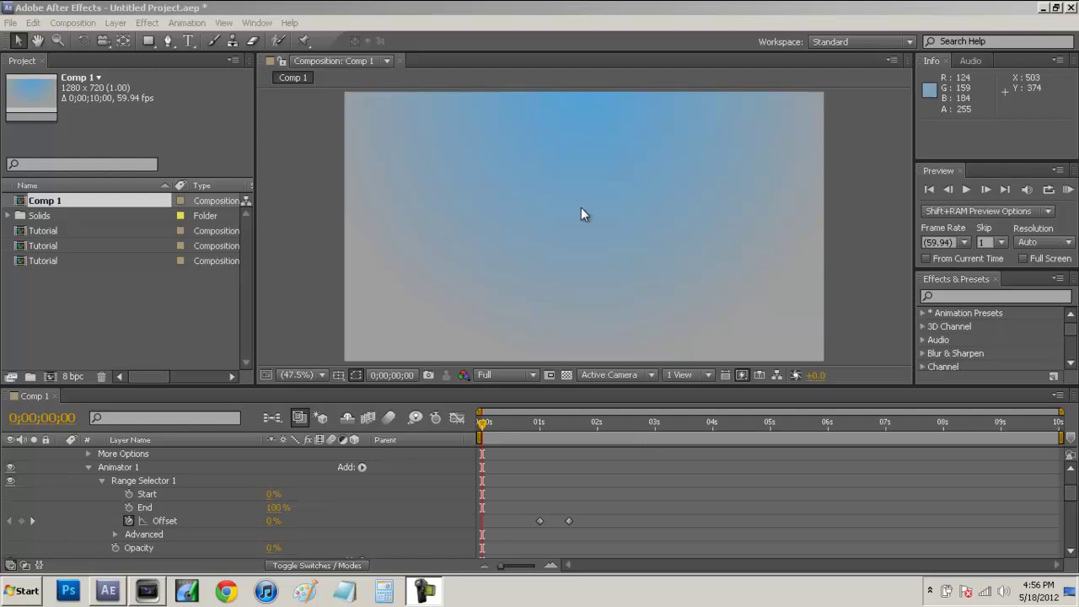
- Preview the finished TUTORIAL animation twice, stopping playback each time
left_click(1066, 193)
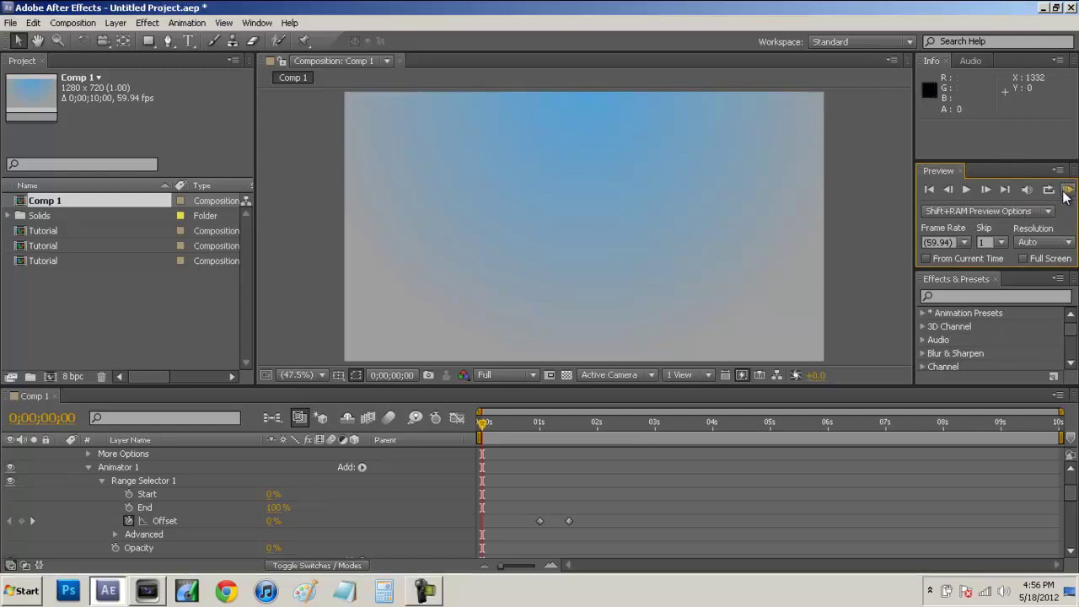
left_click(1066, 193)
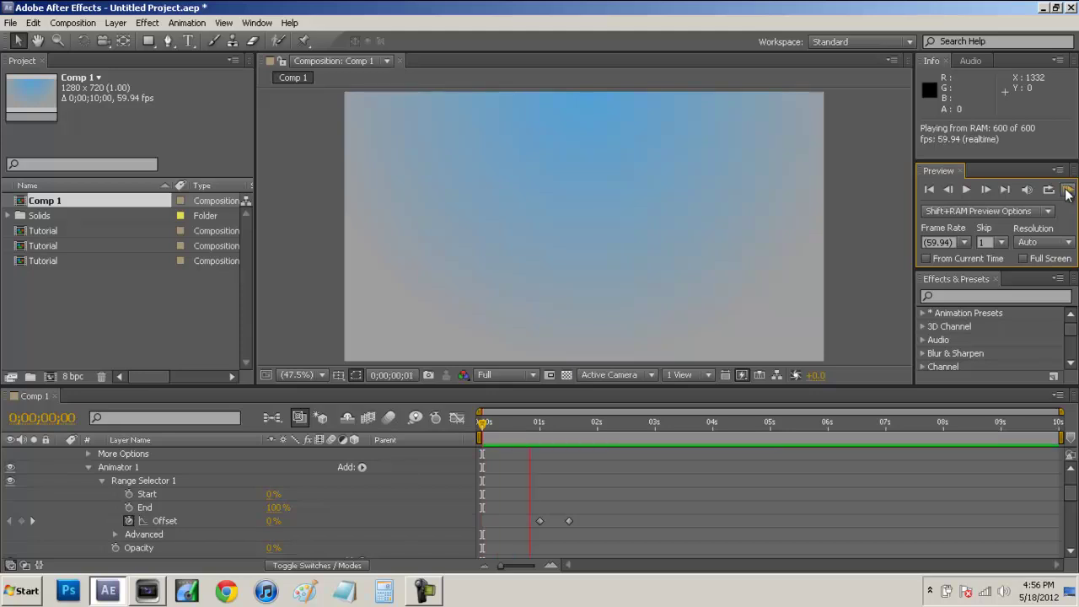
left_click(1066, 194)
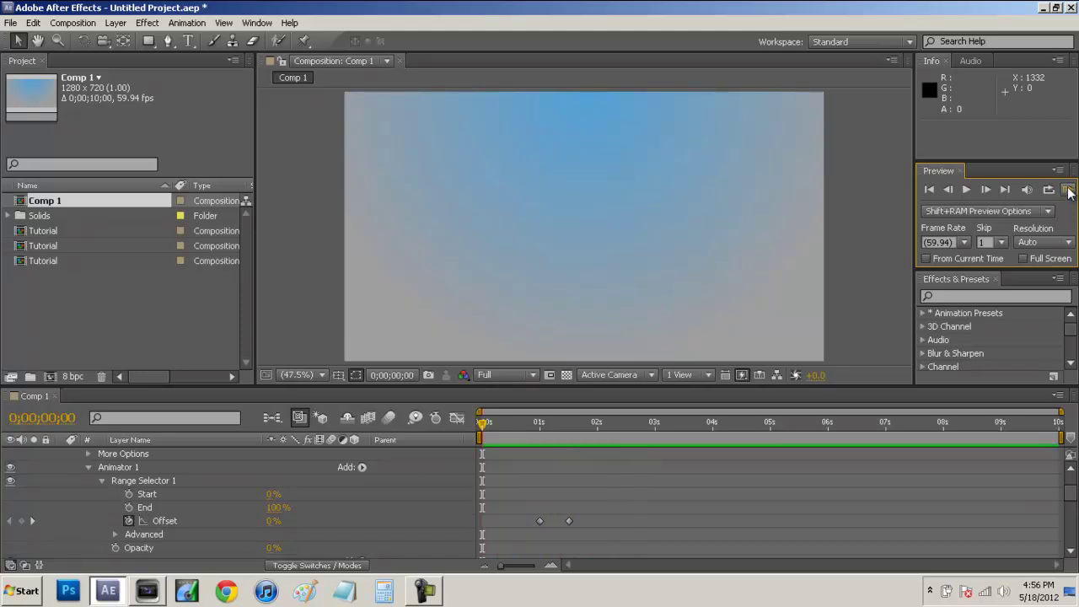
left_click(1066, 193)
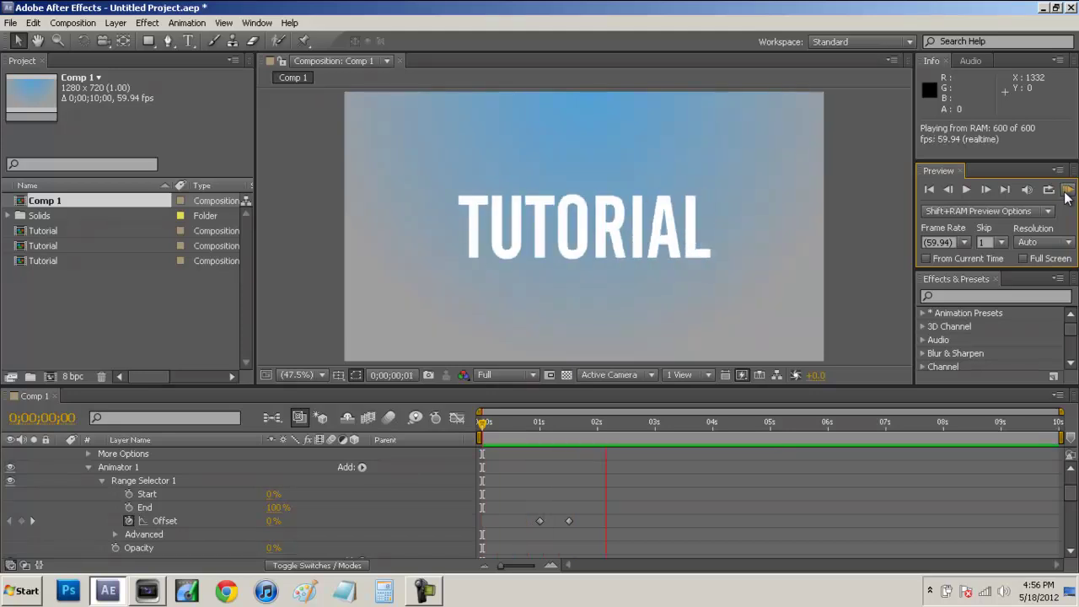
left_click(1066, 193)
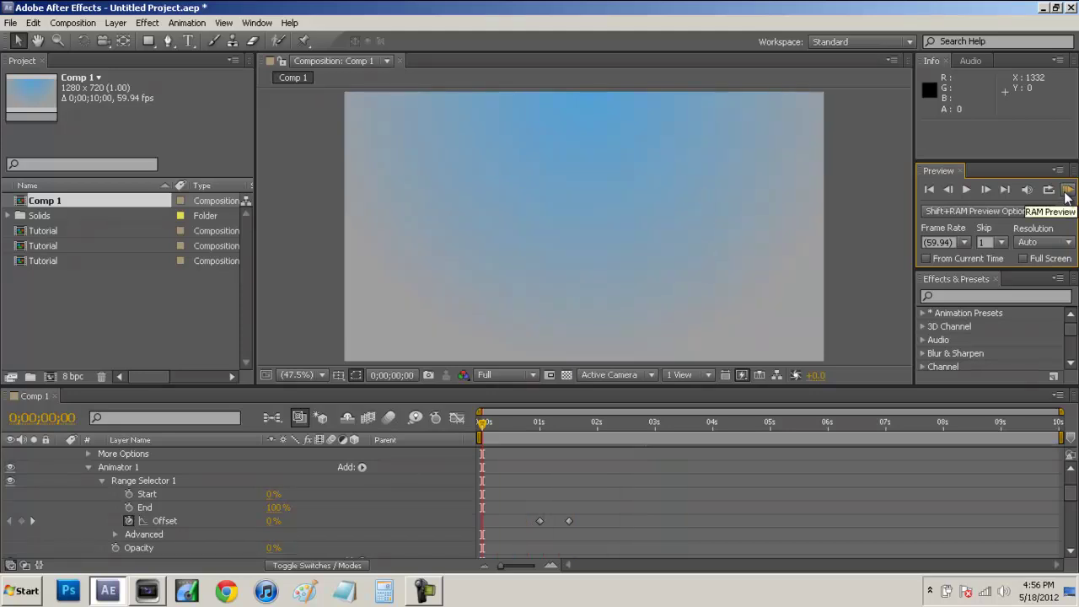
- Create a composition named Tutorial at 1280×720, 59.94 fps, 10 seconds long
left_click(73, 23)
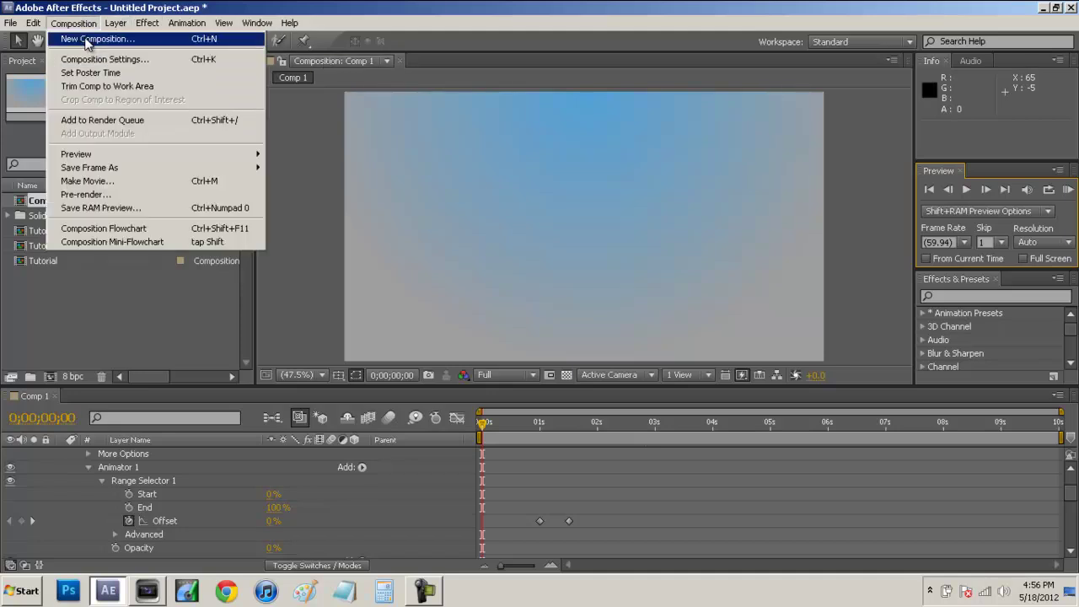
left_click(87, 40)
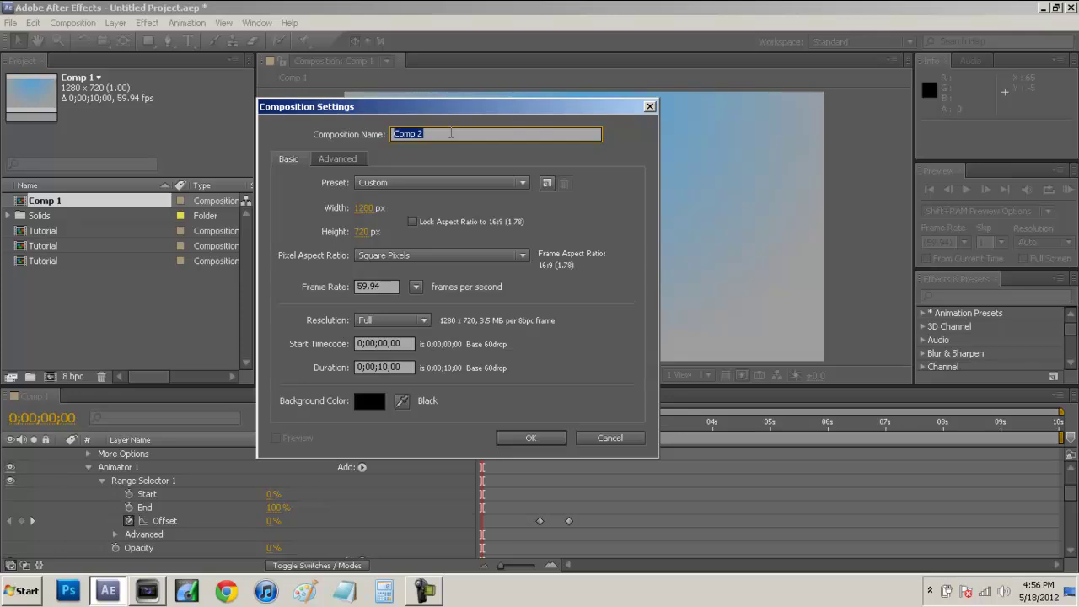
type("Tutorial")
left_click(385, 287)
left_click(392, 288)
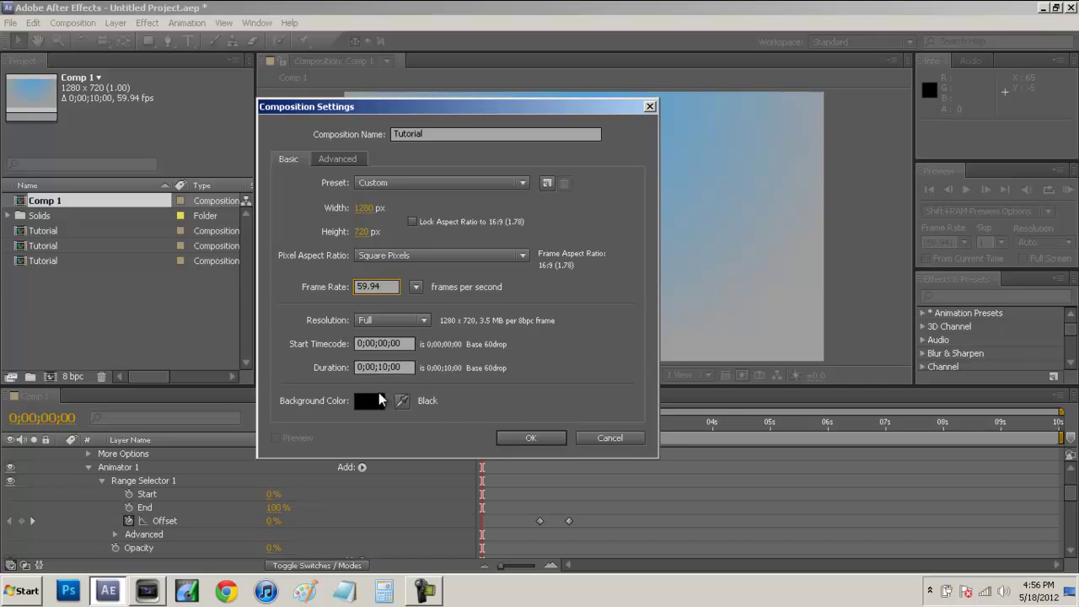
left_click(513, 432)
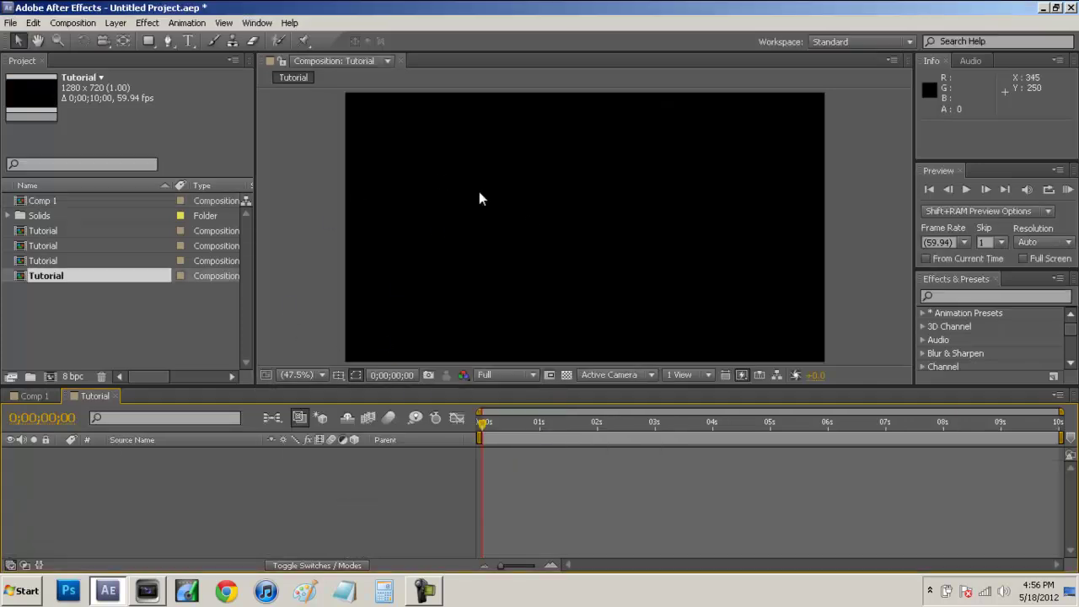
- Add a new full-frame solid layer to the Tutorial composition
left_click(116, 23)
mouse_move(120, 39)
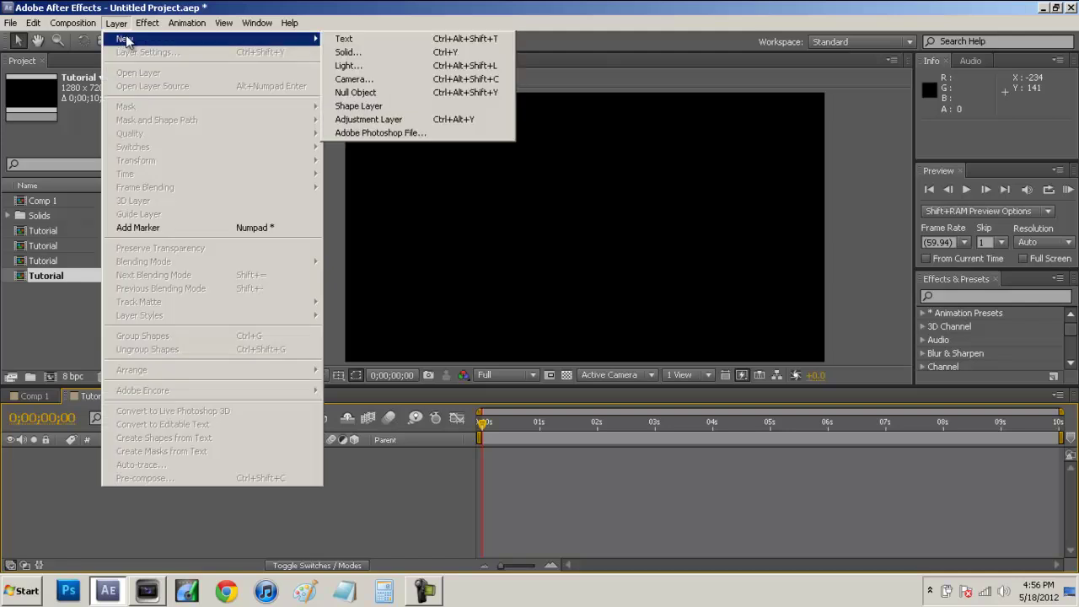
left_click(352, 53)
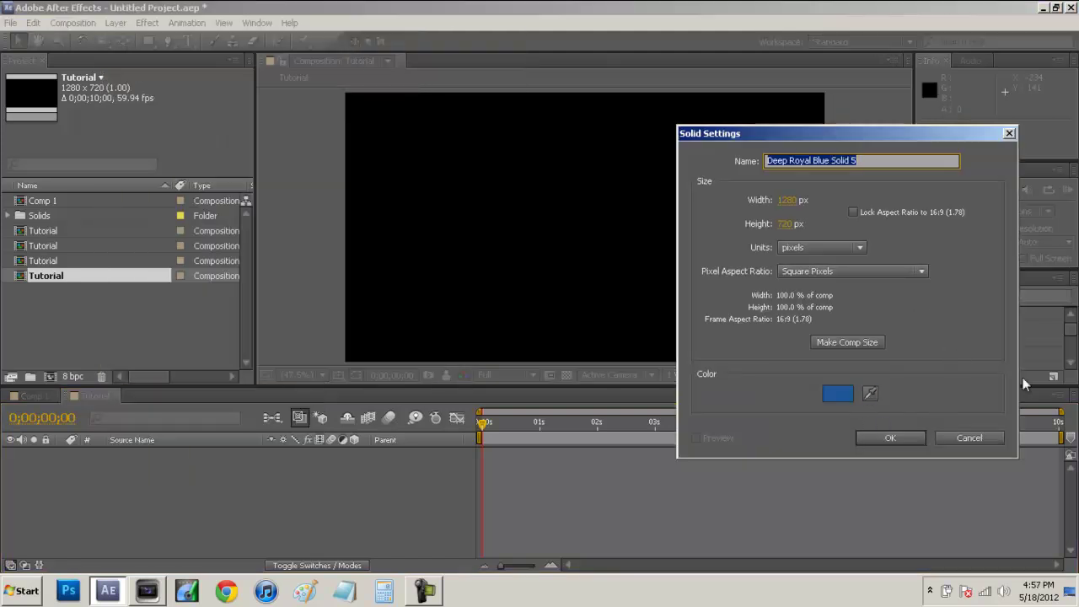
left_click(888, 436)
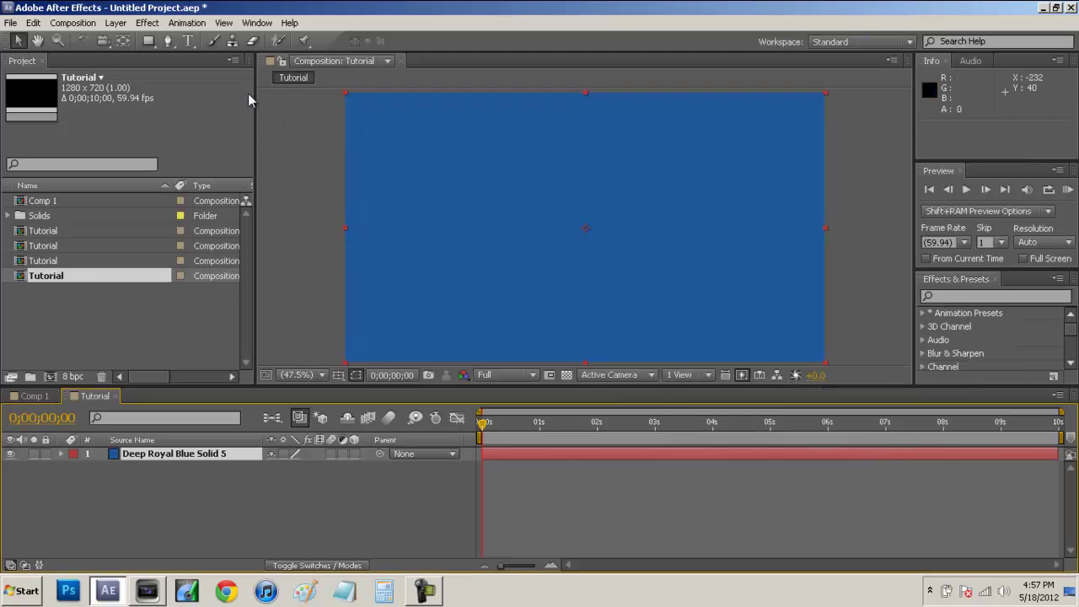
- Apply the Ramp effect to the solid and set its shape to Radial Ramp
left_click(157, 27)
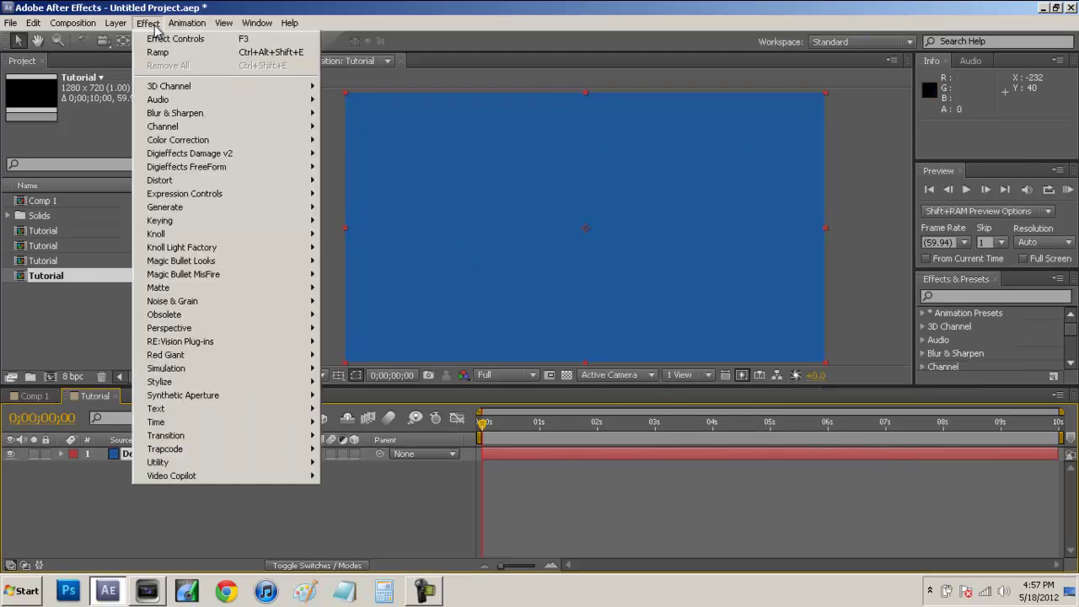
mouse_move(178, 207)
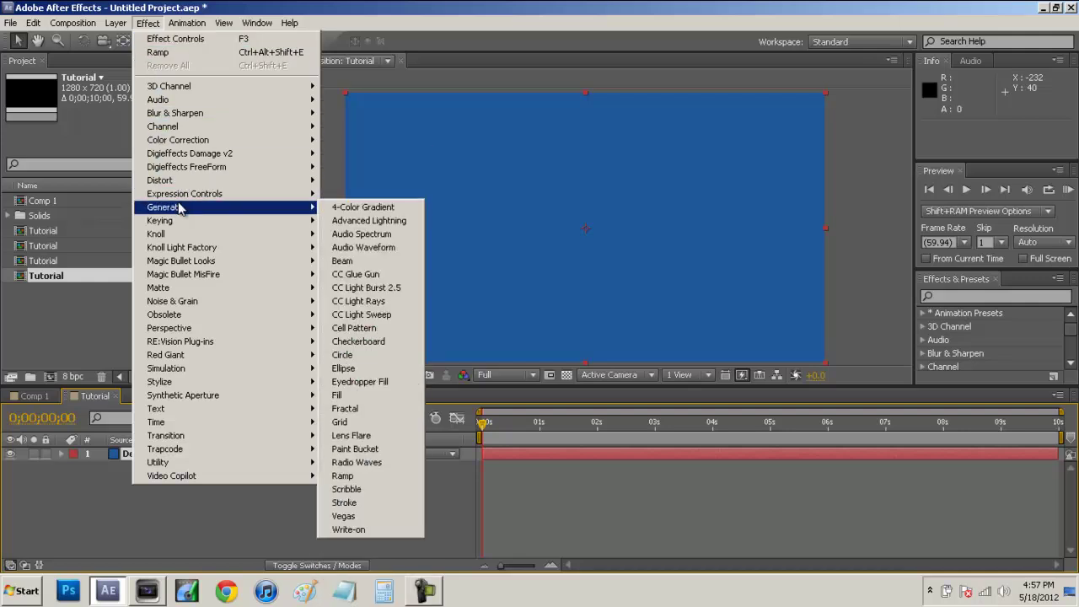
left_click(359, 477)
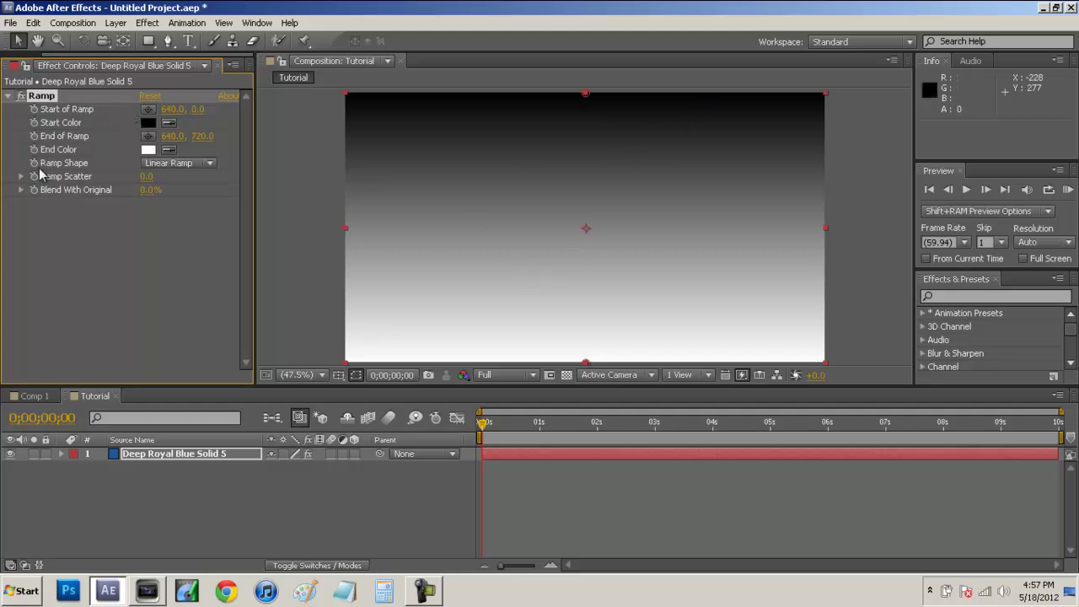
left_click(182, 164)
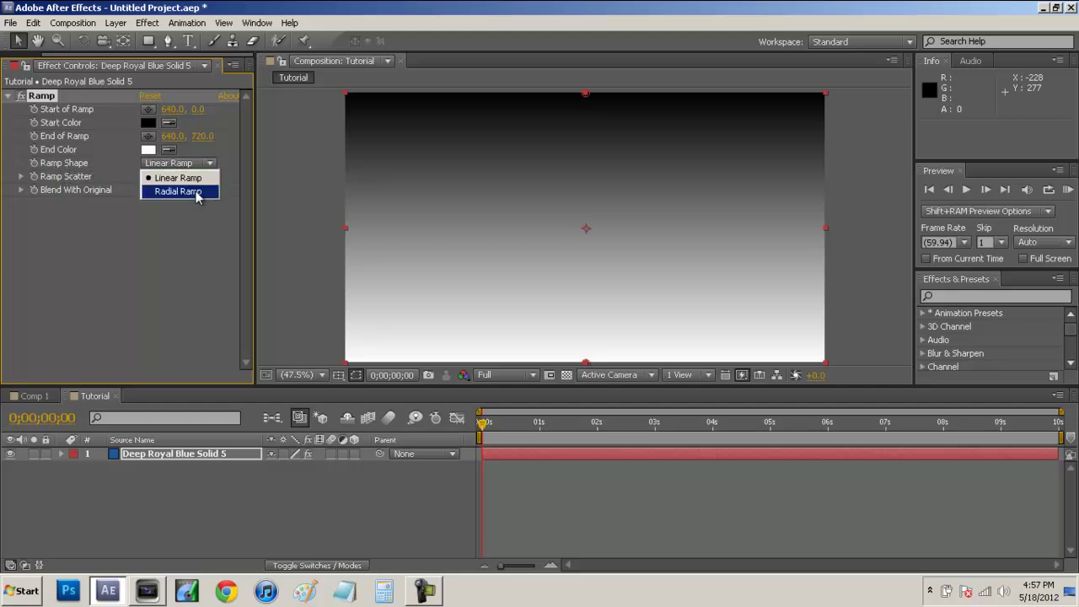
left_click(197, 193)
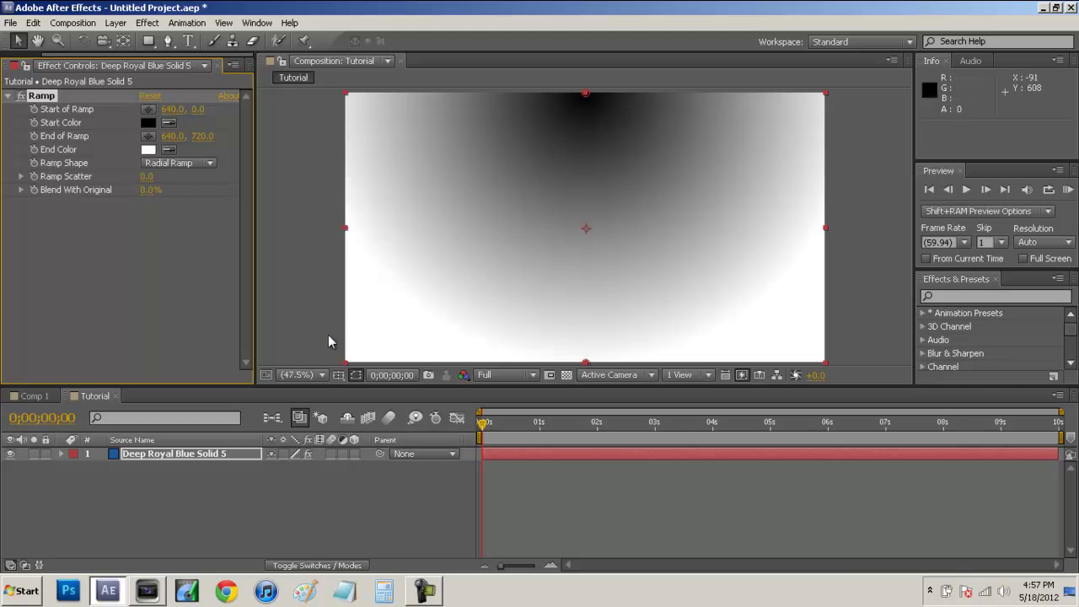
- Set the ramp's start colour to blue 1A78A9 and end colour to grey 828282
left_click(148, 124)
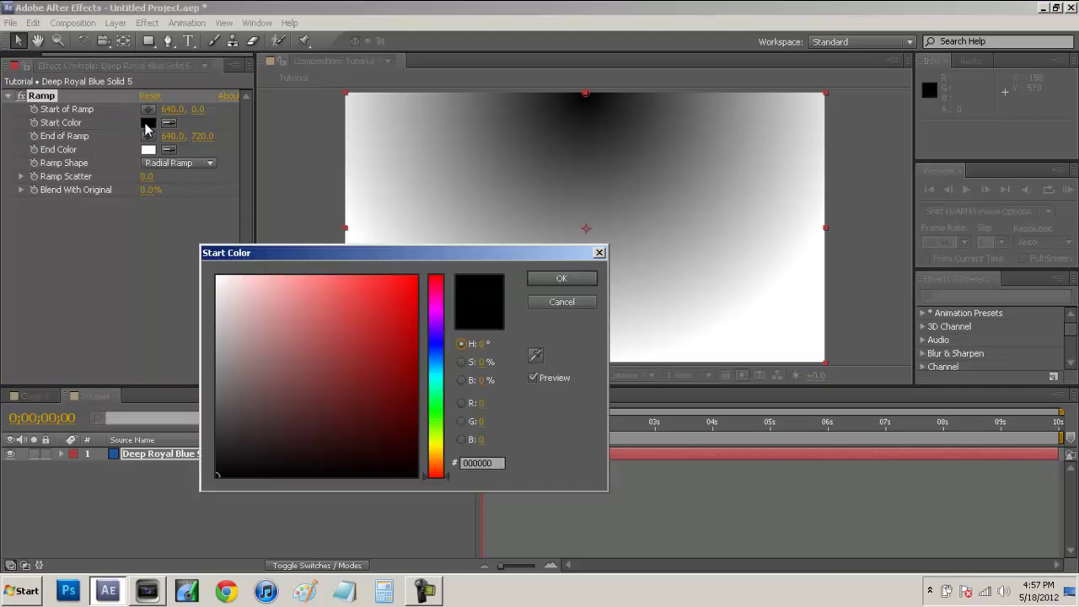
left_click(436, 357)
left_click_drag(436, 363, 386, 341)
left_click(561, 279)
left_click(148, 150)
left_click(223, 331)
left_click_drag(223, 331, 217, 373)
left_click(558, 278)
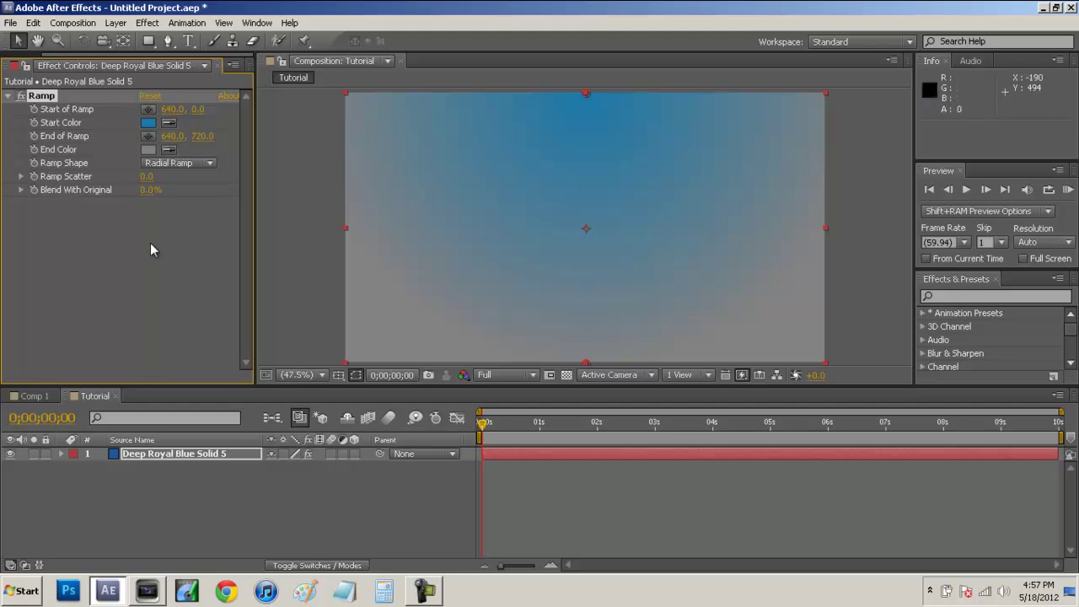
- Create a horizontal text layer reading TUTORIAL in the composition
left_click(164, 260)
left_click(330, 204)
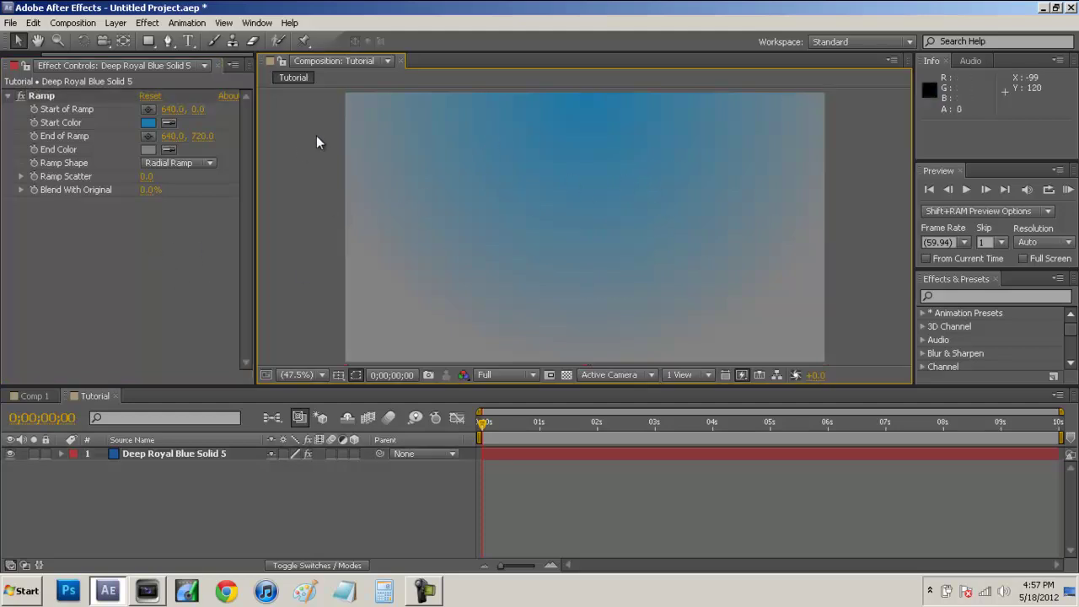
left_click(189, 42)
left_click(530, 224)
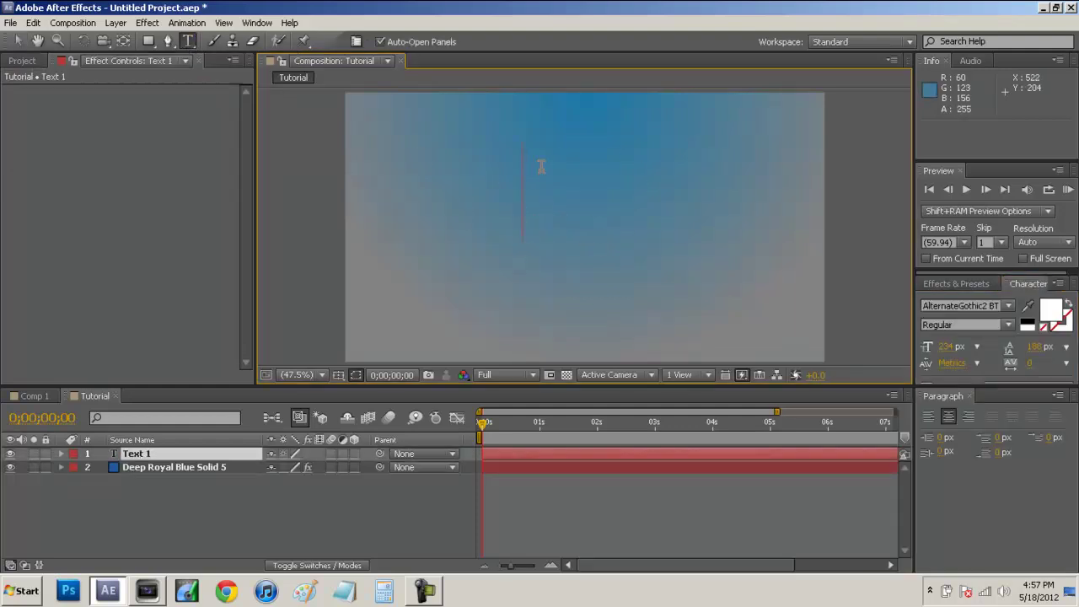
type("TUTORIAL")
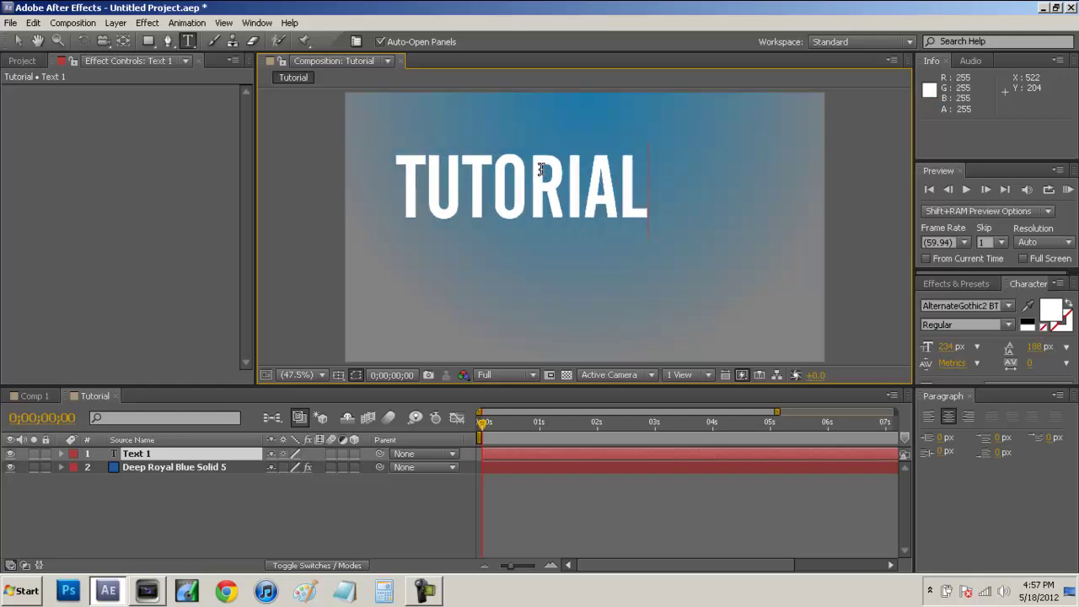
left_click(18, 40)
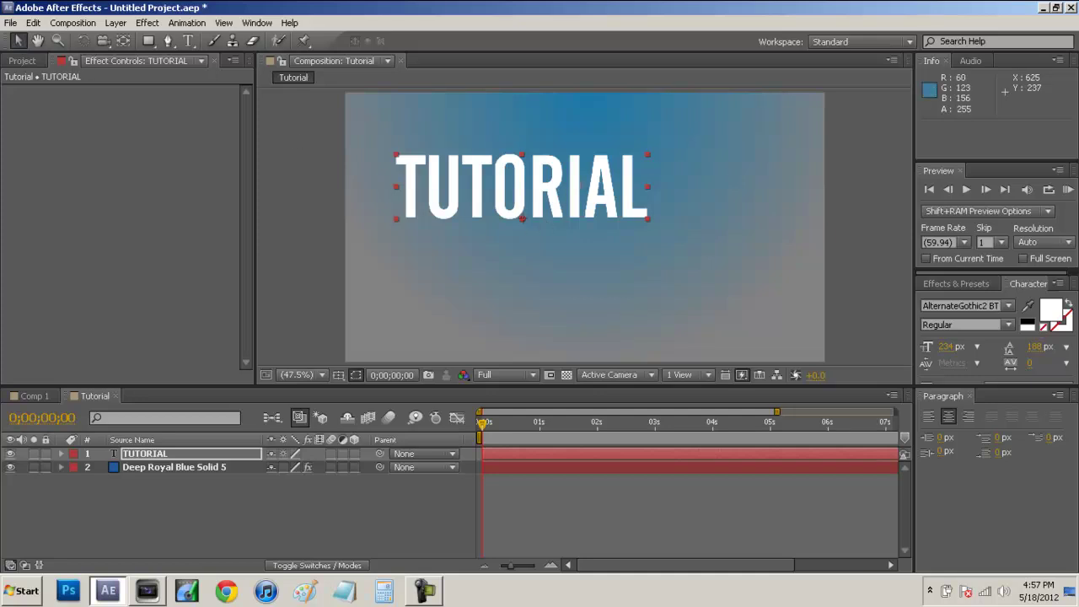
- Move the TUTORIAL text to the centre of the frame
left_click_drag(571, 187, 640, 222)
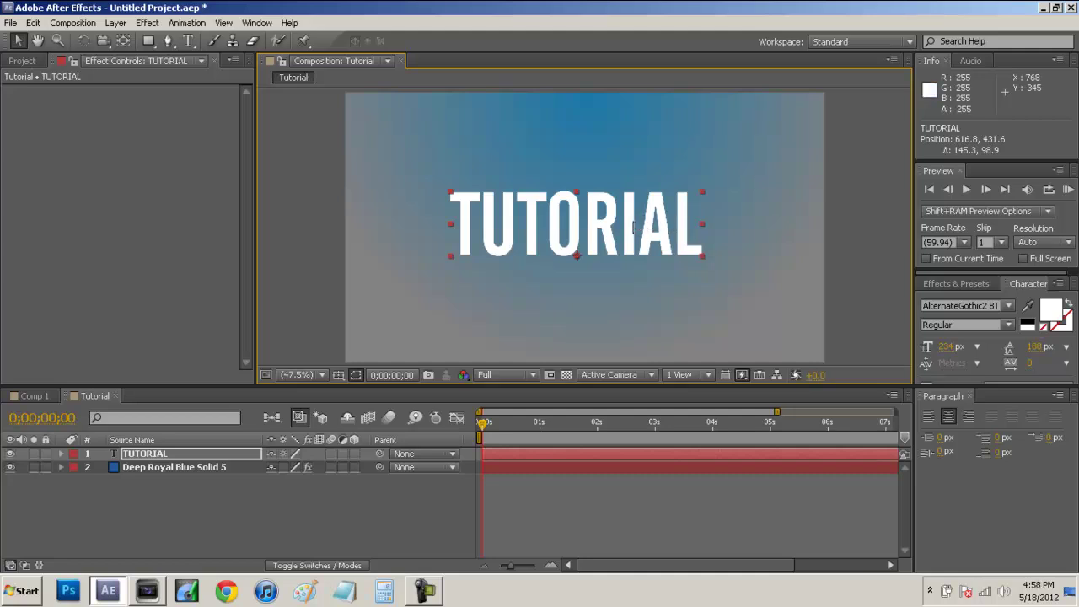
left_click_drag(632, 230, 641, 228)
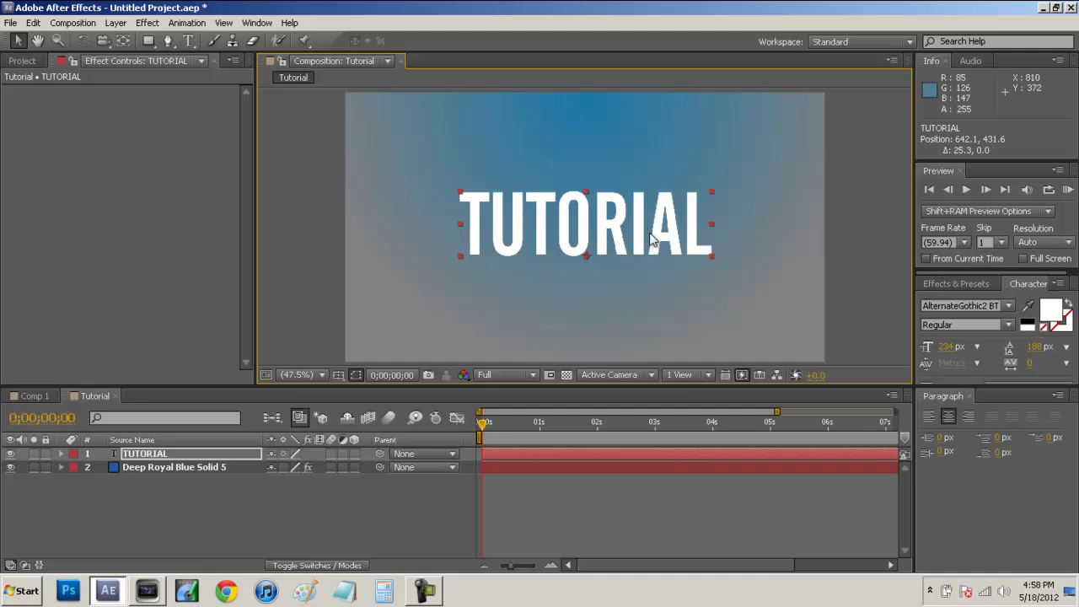
left_click(865, 181)
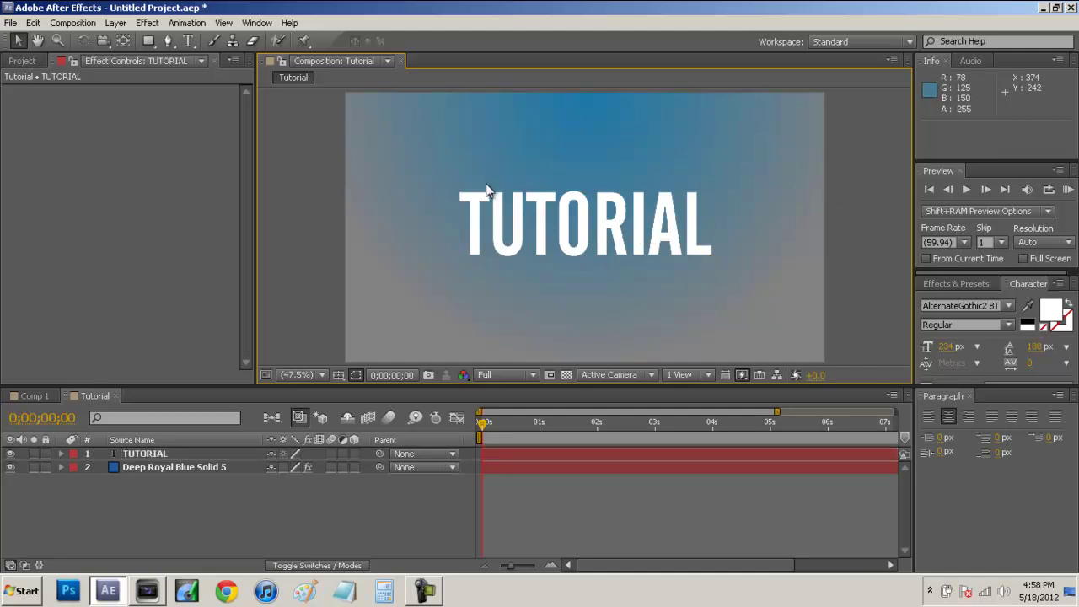
- Add an Opacity animator (Animator 1) to the TUTORIAL text layer
left_click(135, 455)
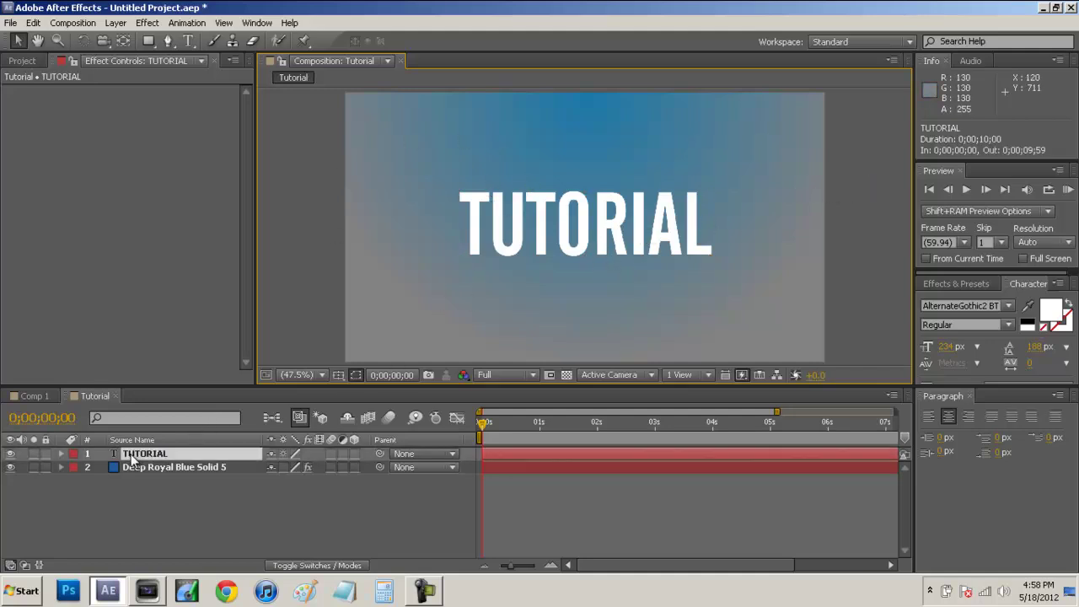
left_click(60, 455)
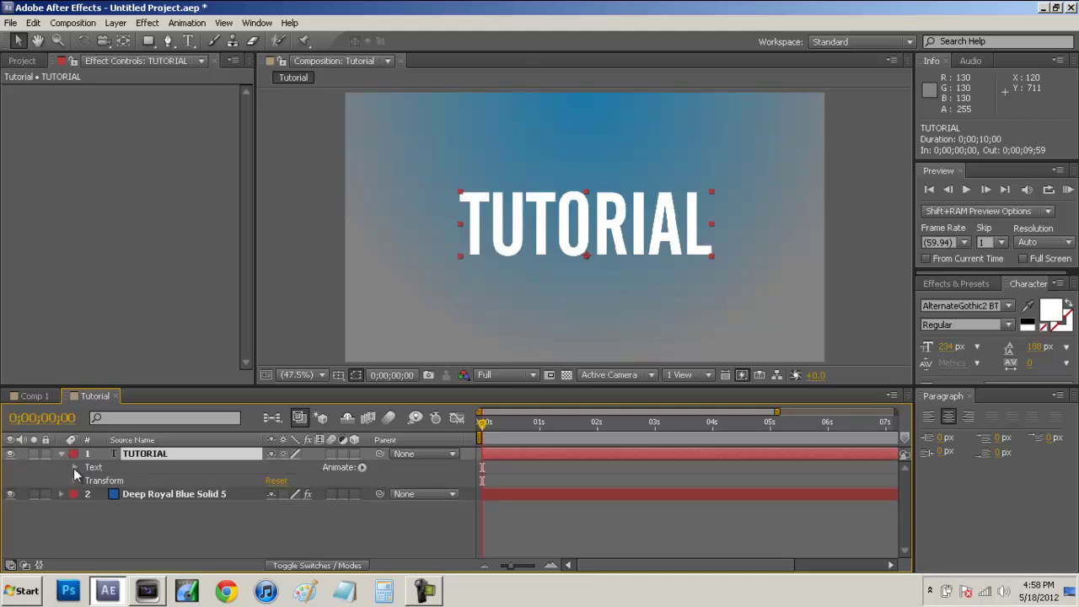
left_click(74, 467)
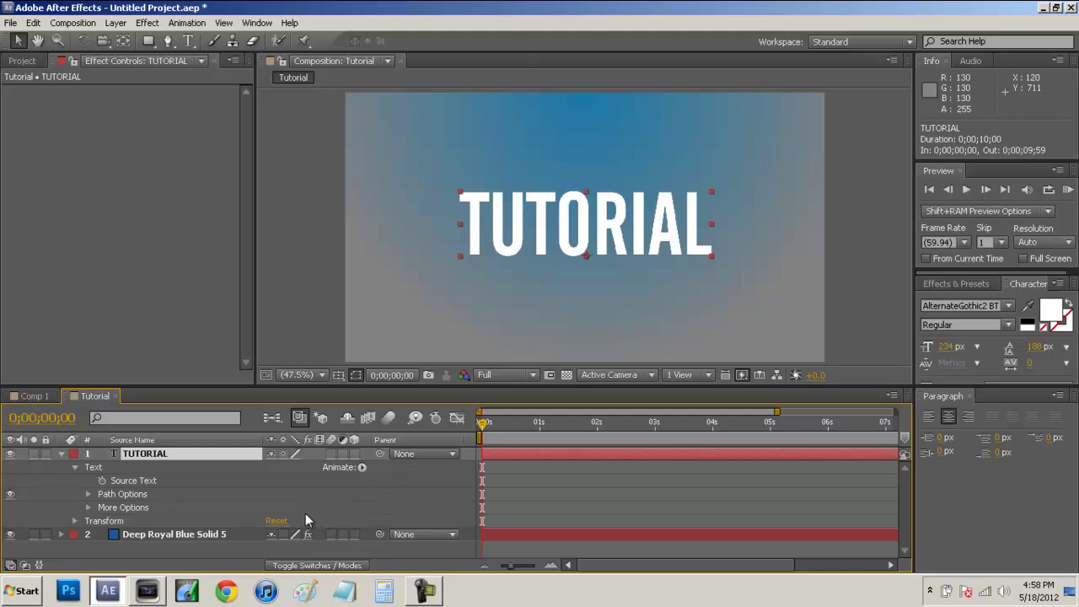
left_click(361, 467)
left_click(398, 290)
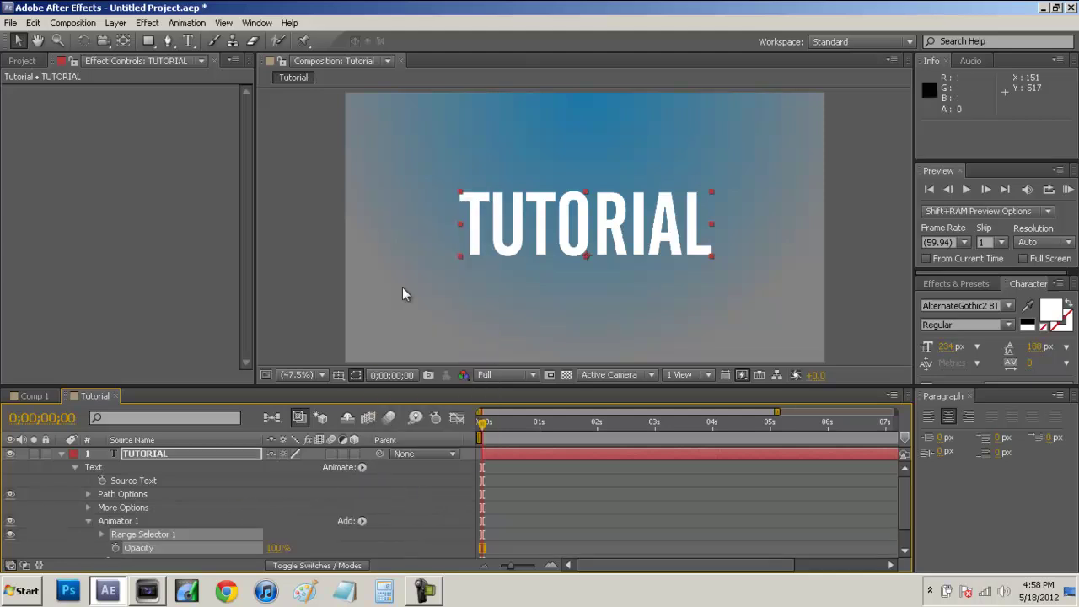
- Set Animator 1's Opacity to 0% so the text disappears
scroll(316, 504, "down", 1)
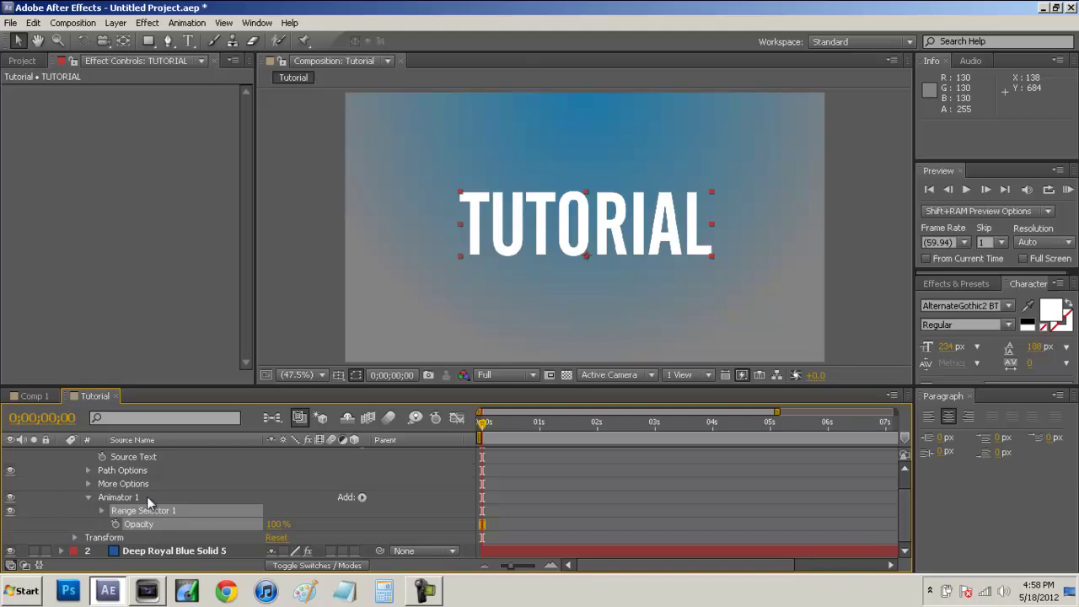
left_click(102, 511)
scroll(103, 511, "down", 2)
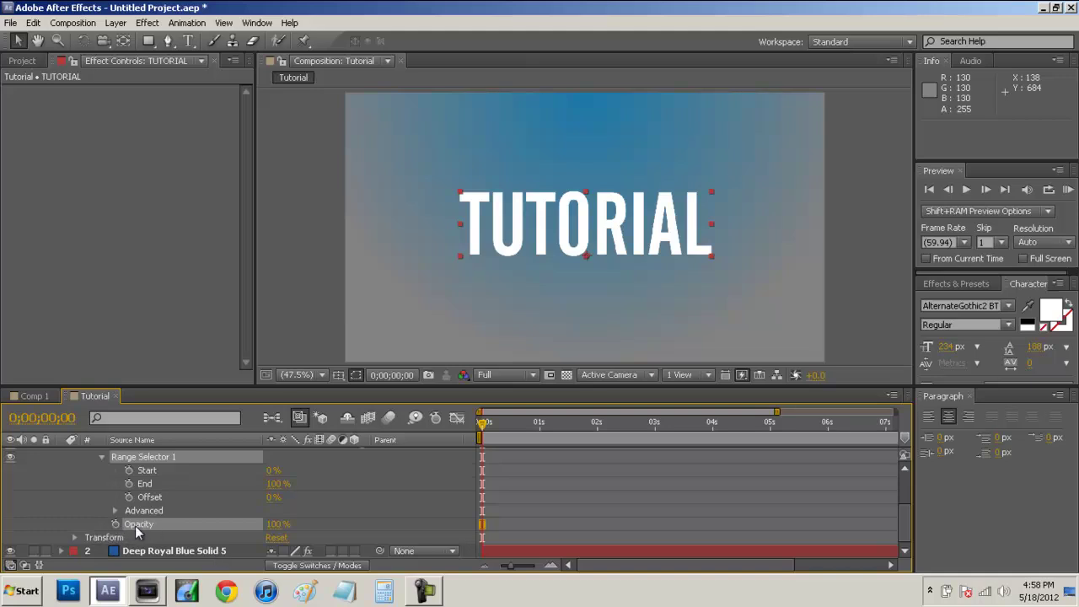
left_click(277, 524)
type("0")
key("Return")
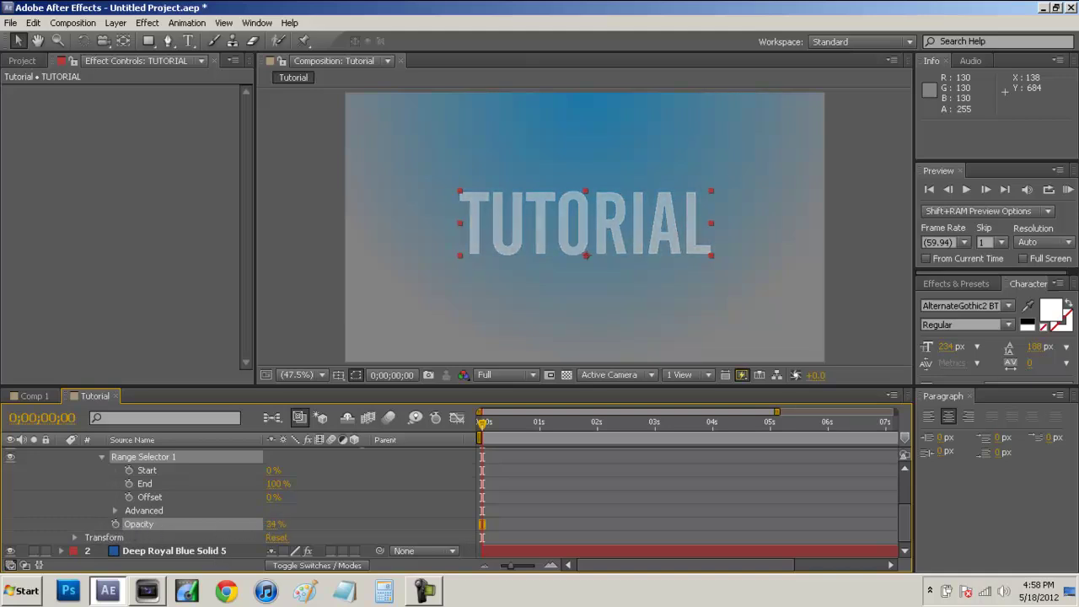
- Set the range selector's Advanced Smoothness to 0%
left_click(114, 511)
scroll(117, 511, "down", 2)
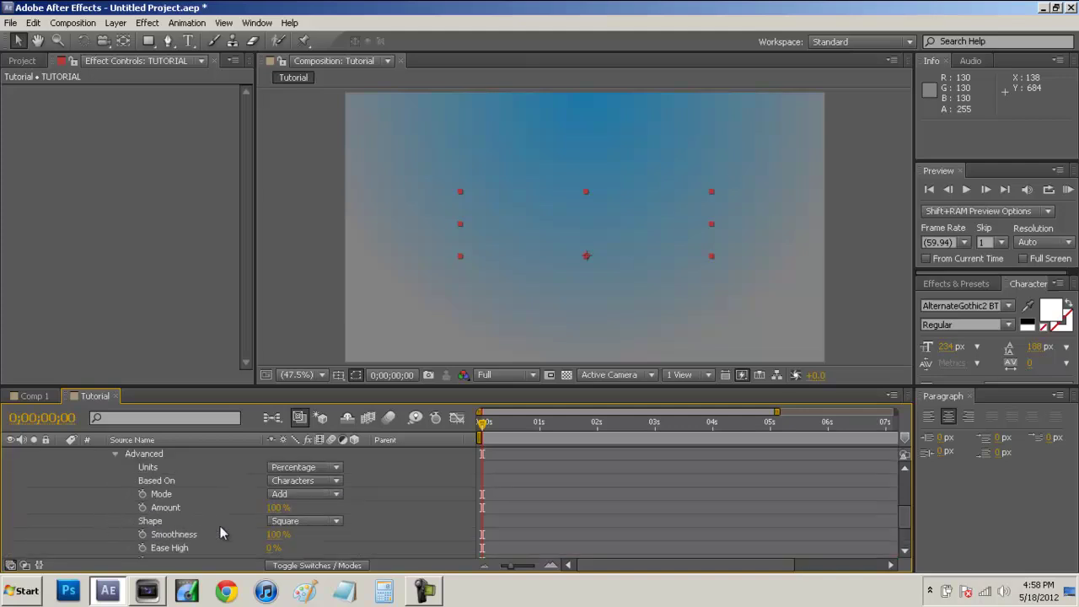
scroll(240, 516, "down", 2)
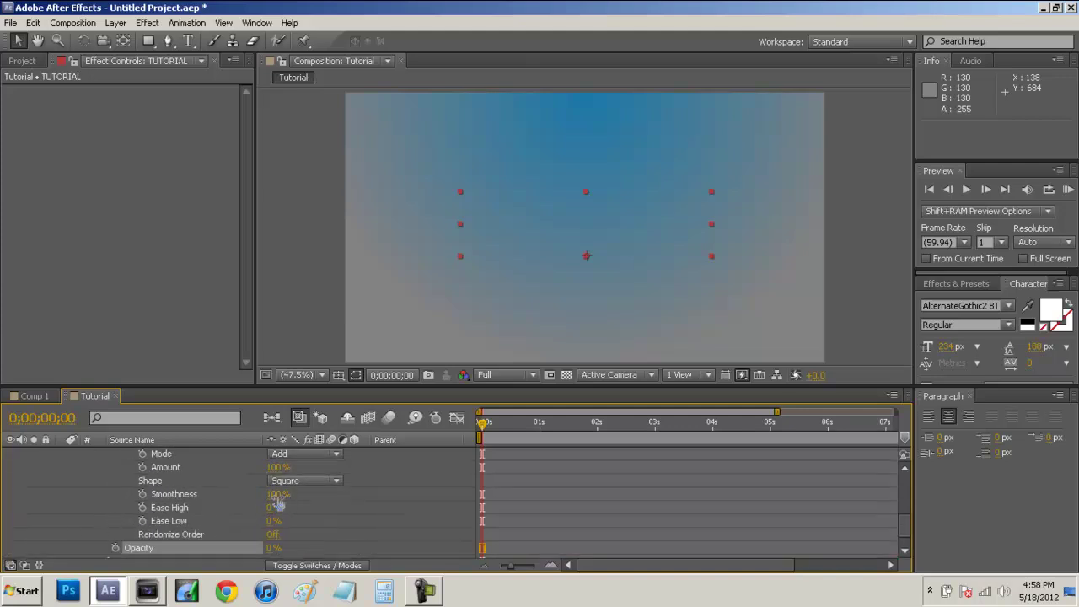
left_click_drag(274, 495, 271, 497)
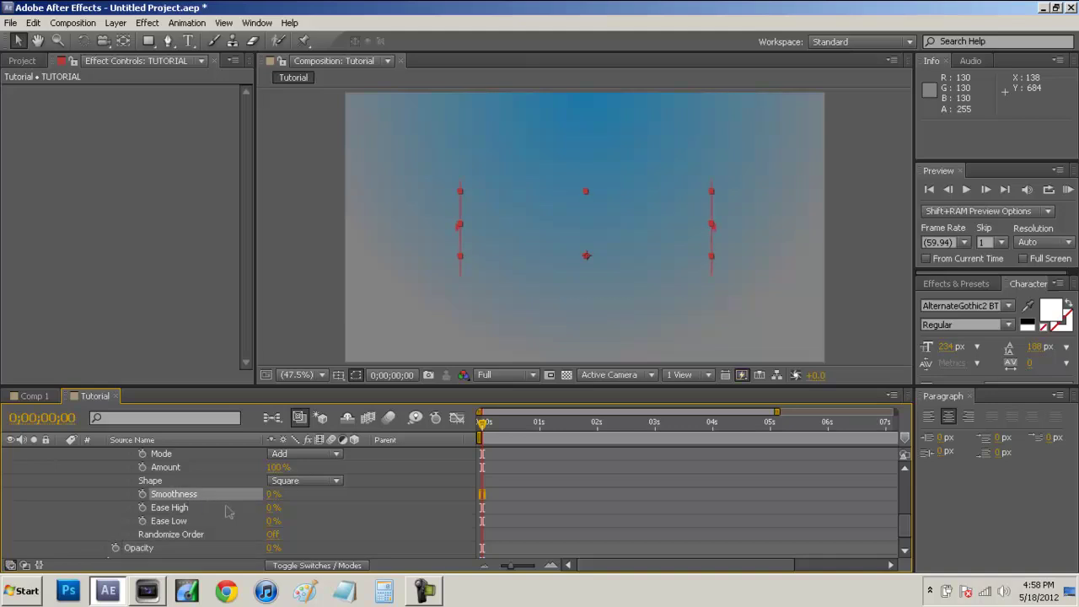
scroll(304, 523, "up", 3)
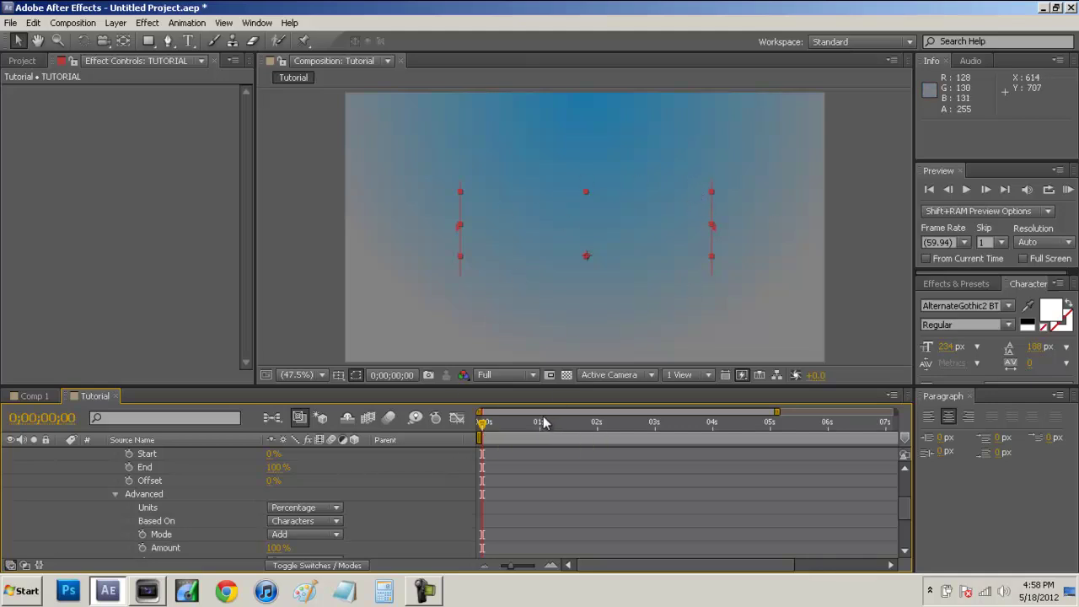
- Move the current time indicator to exactly 1 second
left_click_drag(485, 428, 834, 449)
left_click_drag(686, 447, 540, 464)
key("bracketleft")
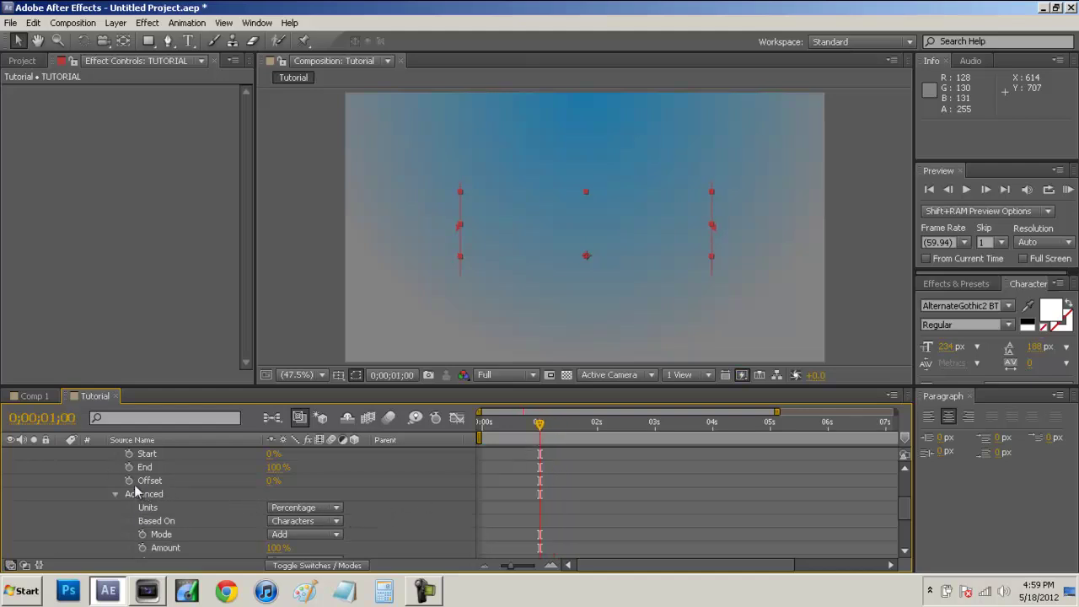
- Keyframe Offset from 0% at 1 second to 100% at 0;00;01;30
left_click(128, 481)
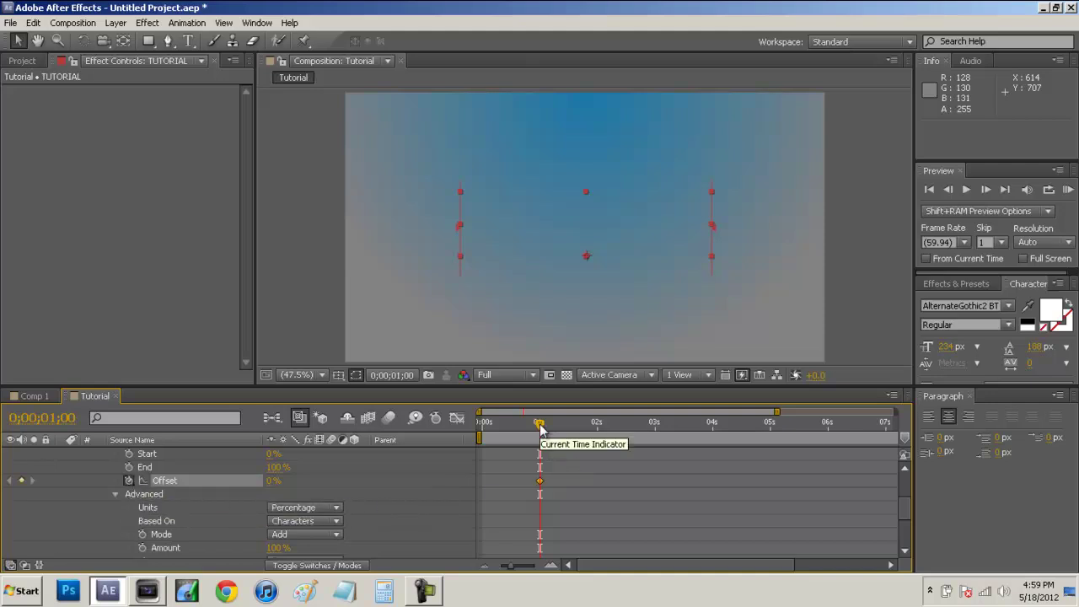
left_click_drag(539, 429, 570, 443)
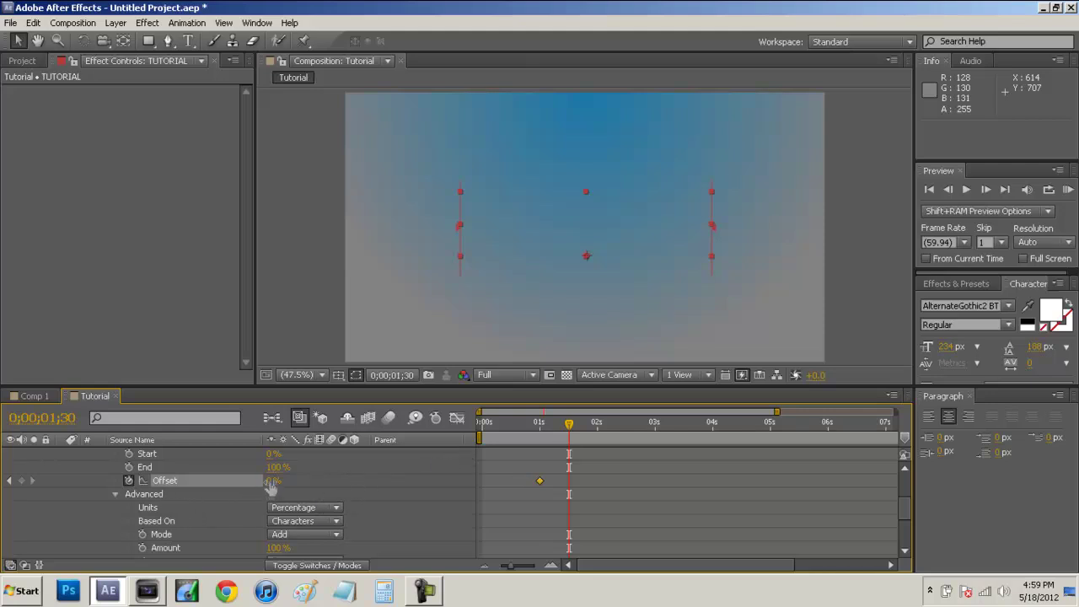
left_click_drag(270, 484, 363, 481)
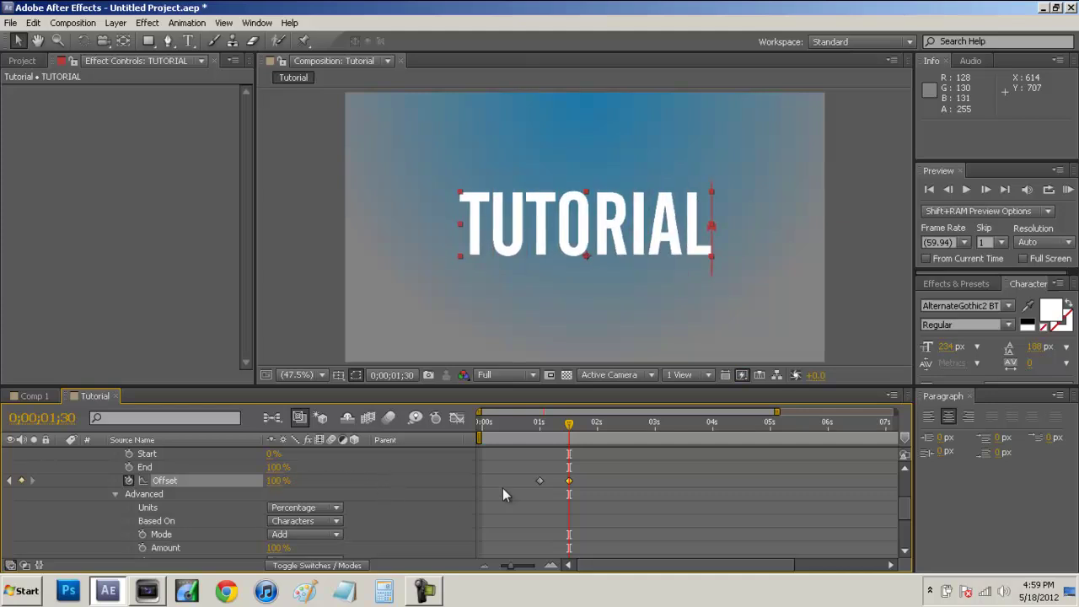
- Preview the type-on animation, then return to the start of the composition
left_click(1068, 190)
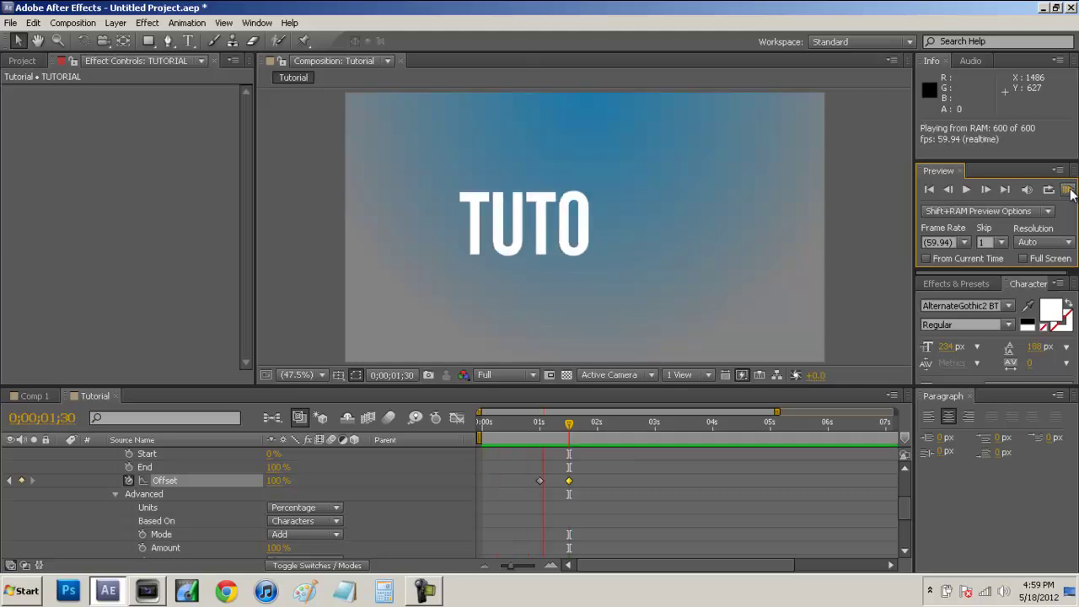
left_click(966, 190)
left_click(929, 189)
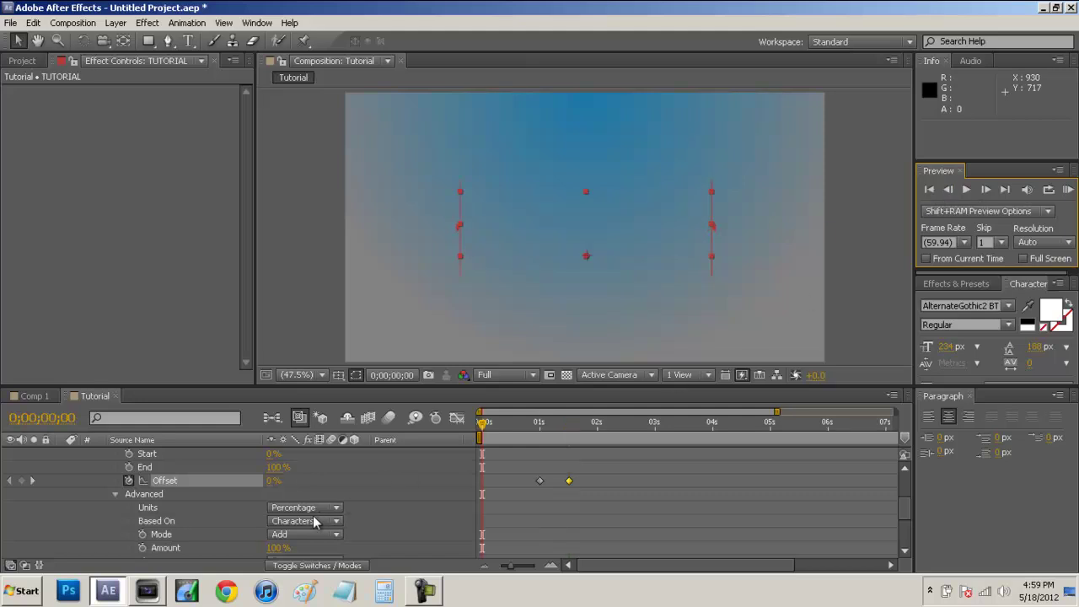
- Collapse Animator 1 and add a second Opacity animator, Animator 2
left_click(99, 522)
scroll(101, 522, "up", 2)
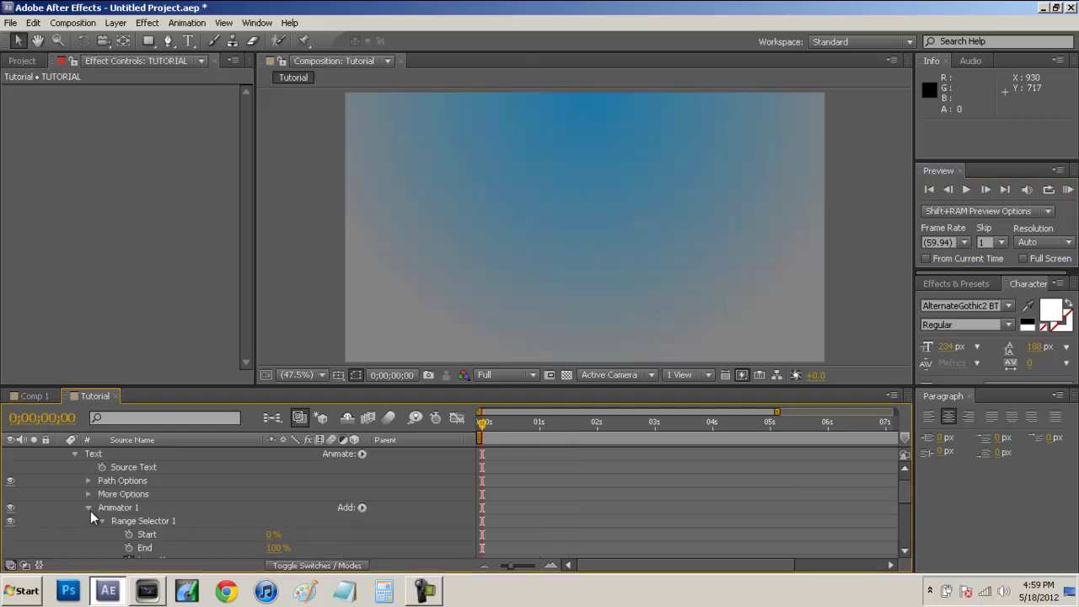
left_click(88, 508)
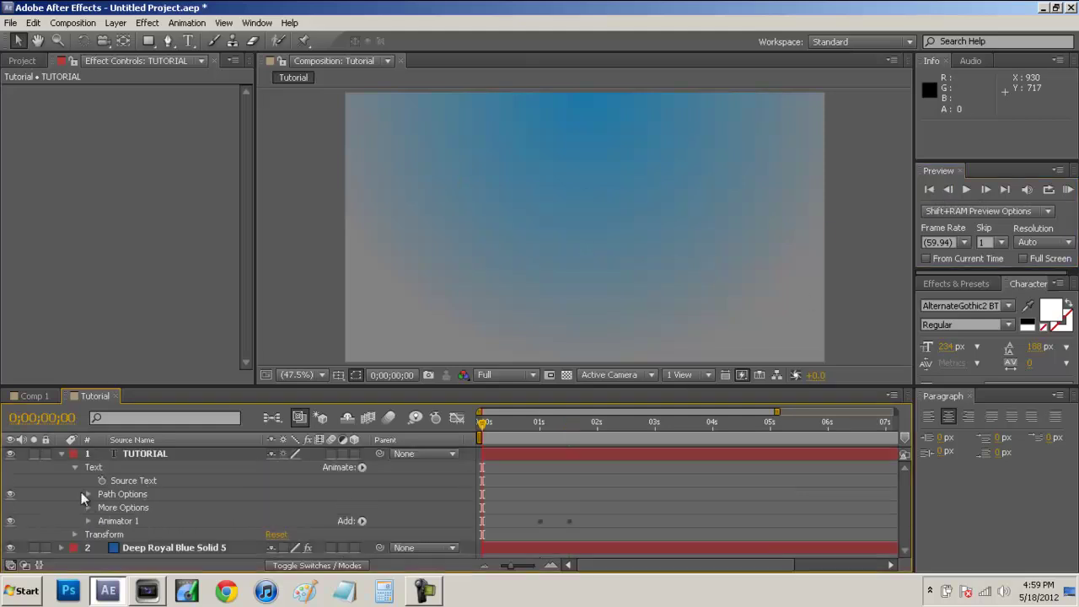
left_click(145, 455)
left_click(362, 468)
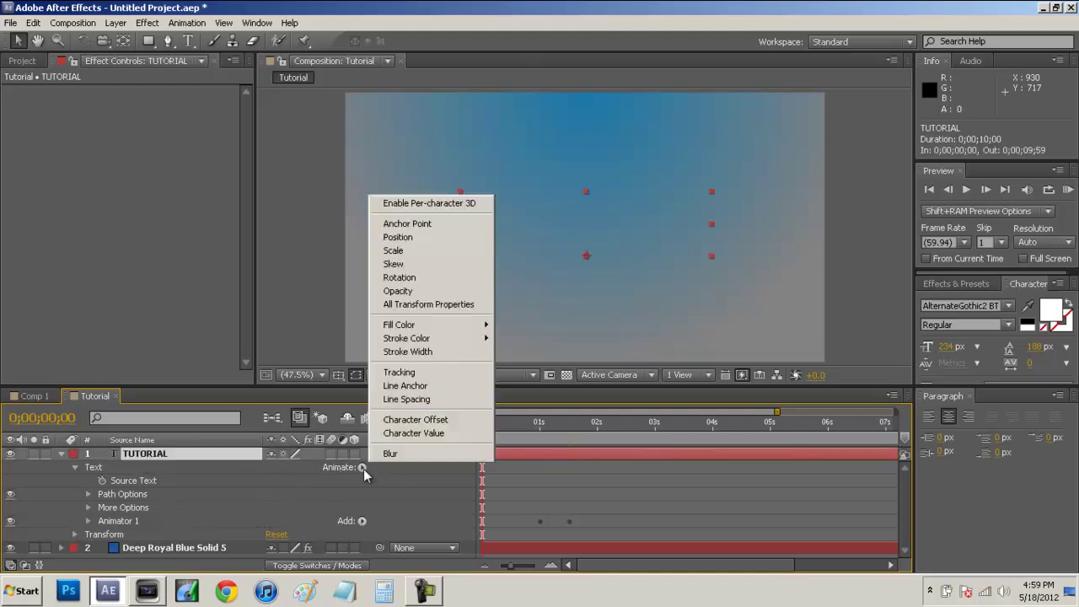
left_click(410, 286)
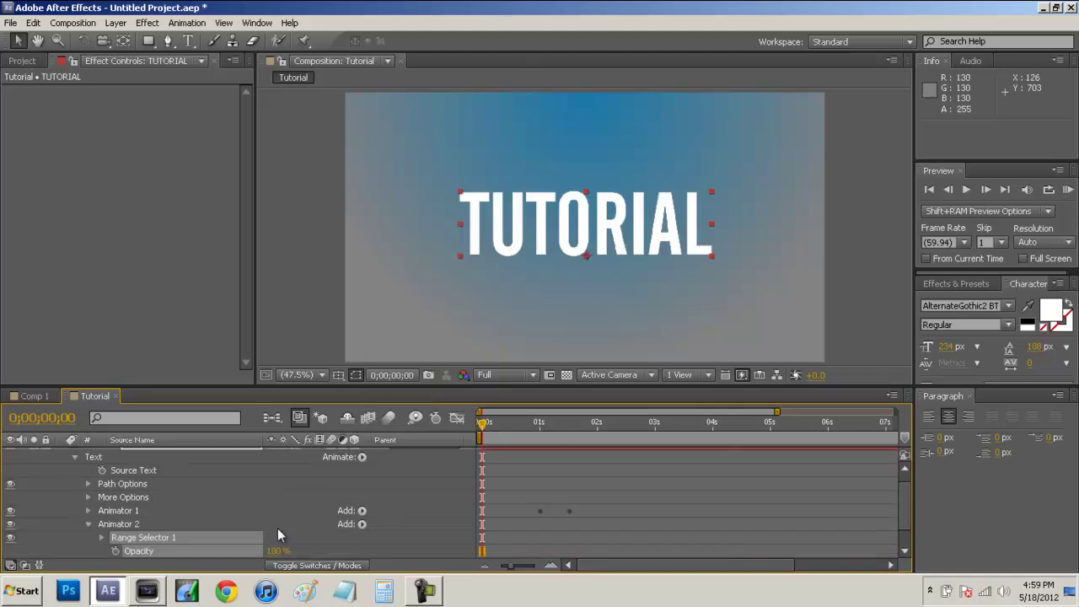
scroll(261, 518, "down", 1)
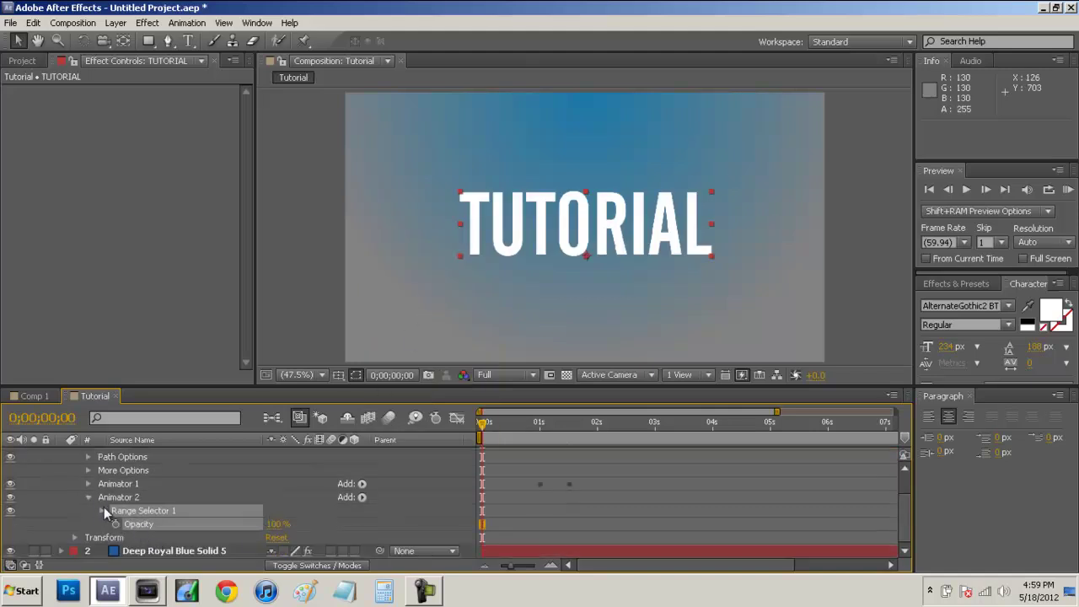
- Add a Character Value property to Animator 2
left_click(361, 498)
mouse_move(386, 502)
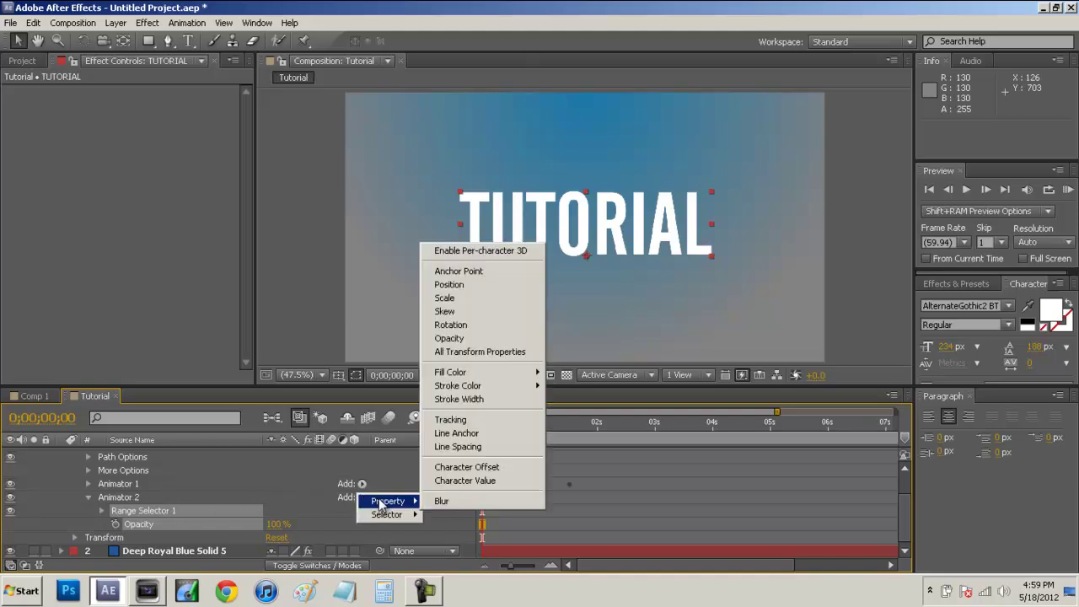
left_click(461, 482)
scroll(299, 491, "down", 1)
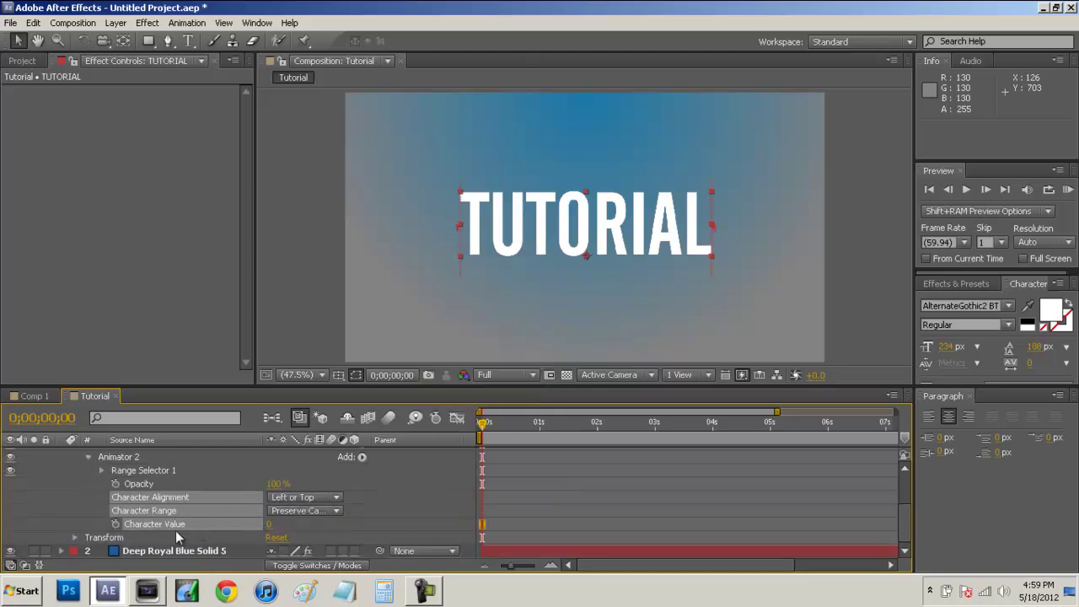
left_click(101, 471)
left_click(101, 471)
- Set Animator 2's range selector Smoothness to 0%
left_click(101, 471)
scroll(172, 500, "down", 1)
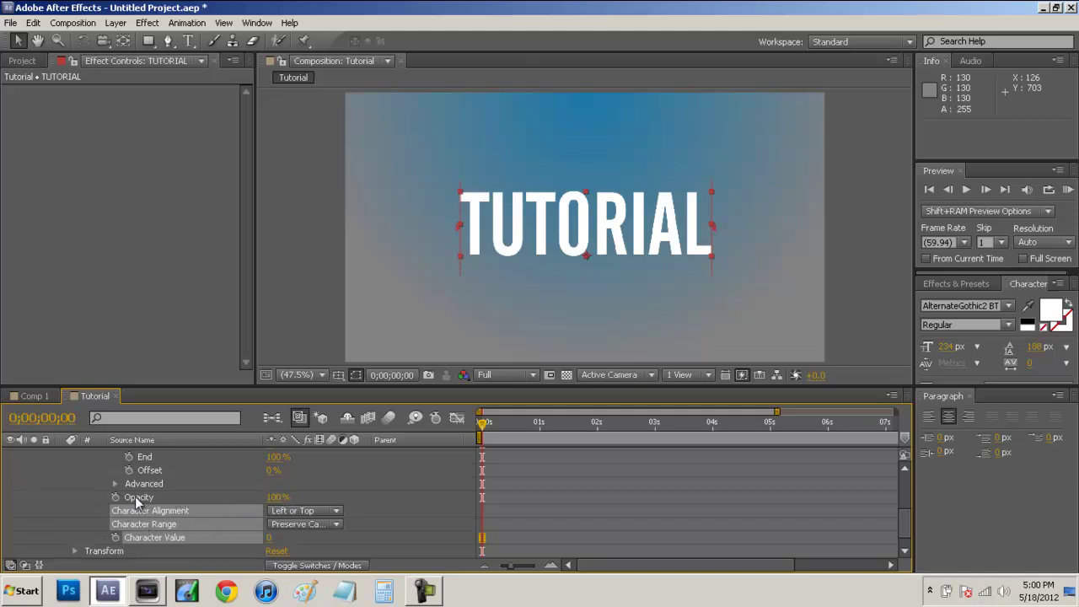
left_click(115, 484)
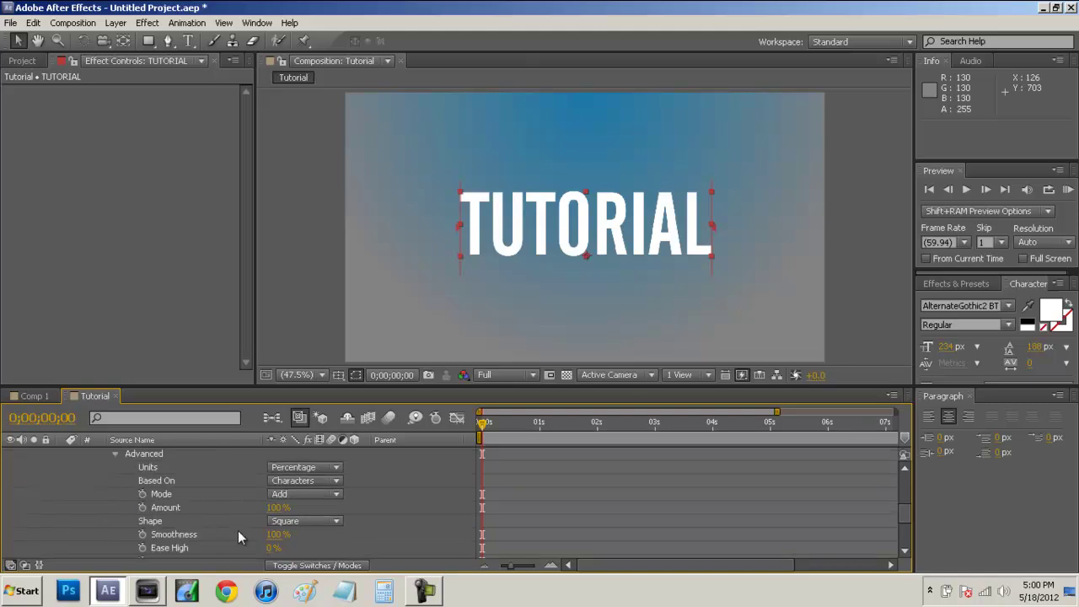
left_click_drag(275, 538, 260, 538)
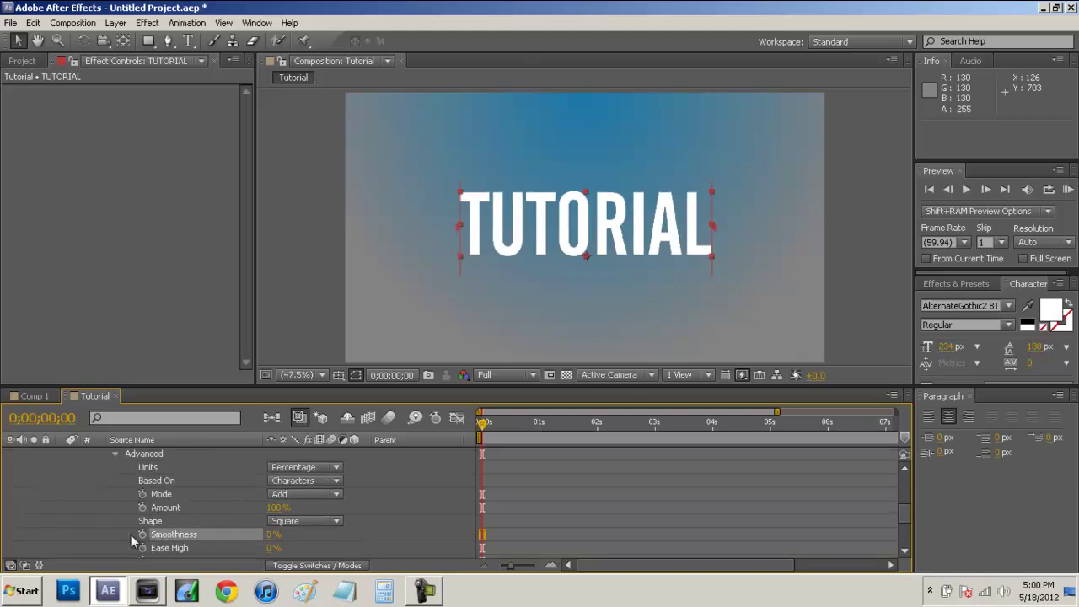
- Try Animator 2's range End at 2%, then reset it to 100%
scroll(112, 537, "up", 4)
scroll(111, 530, "down", 1)
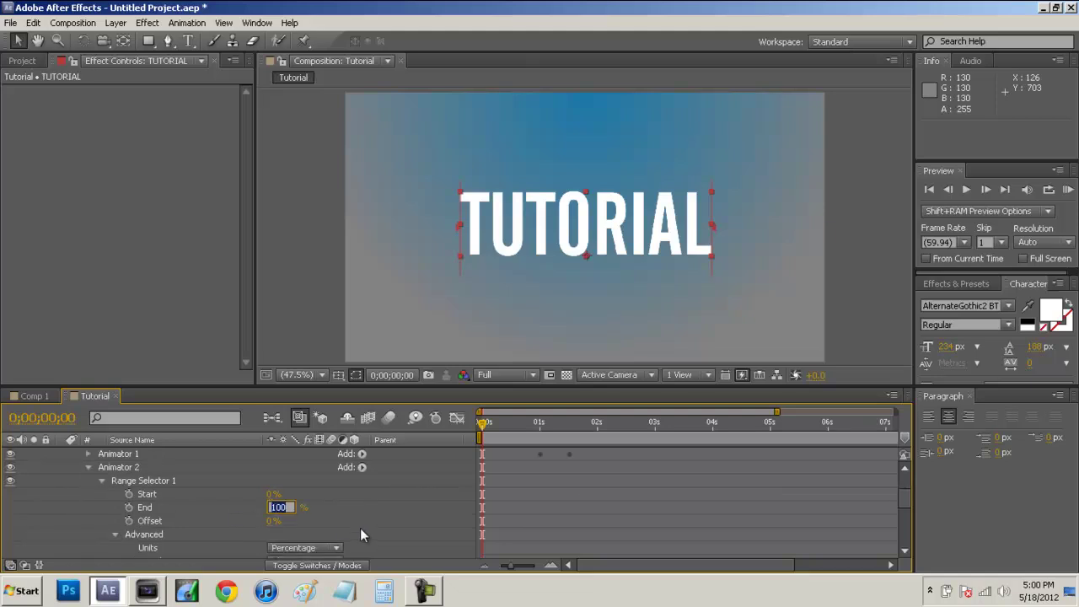
type("2")
key("Return")
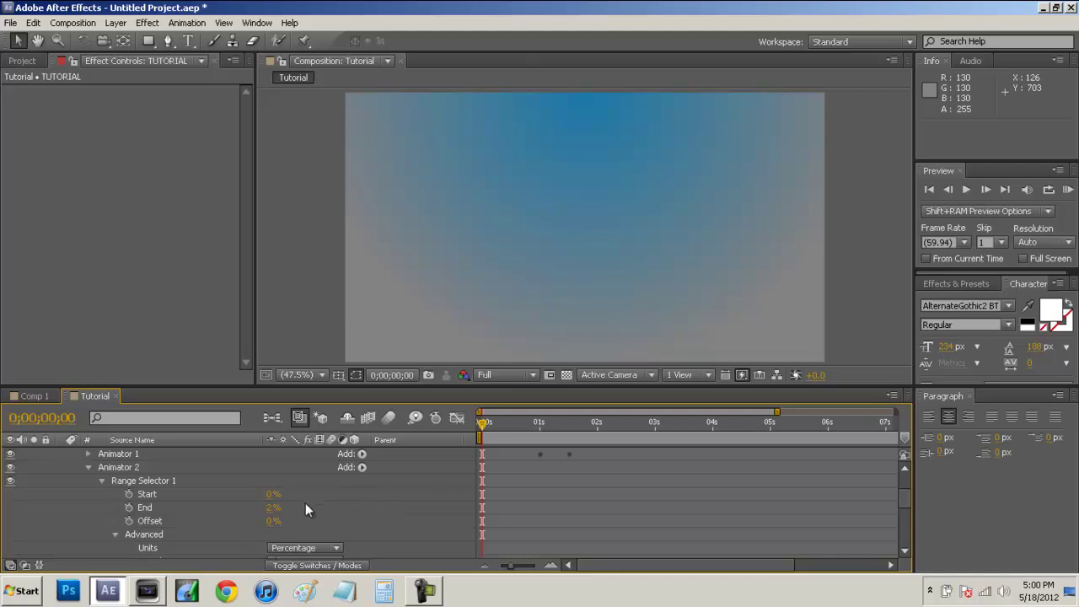
scroll(346, 503, "down", 1)
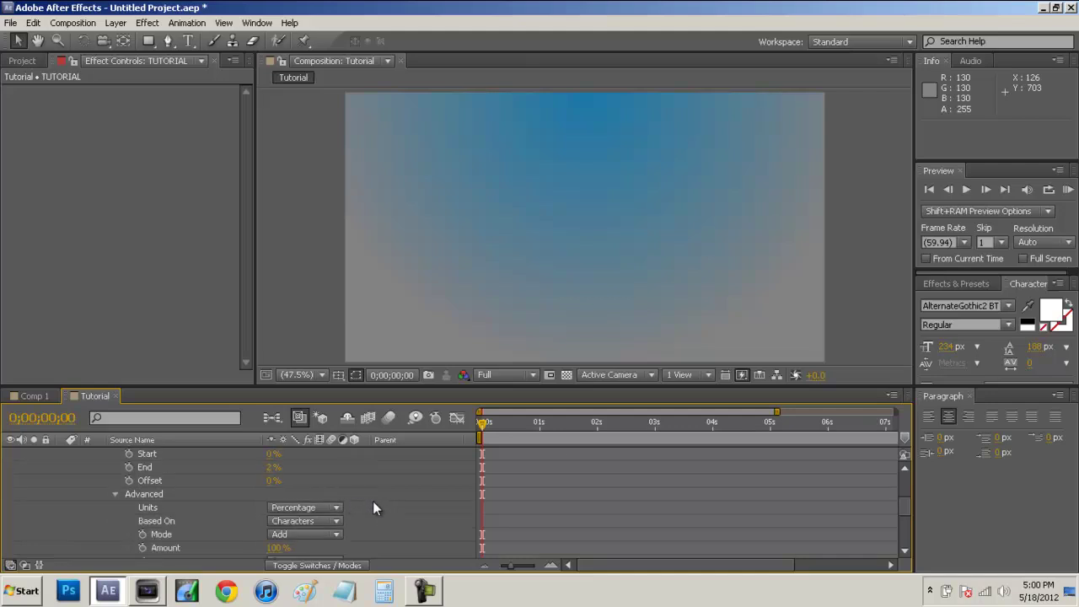
scroll(358, 503, "up", 1)
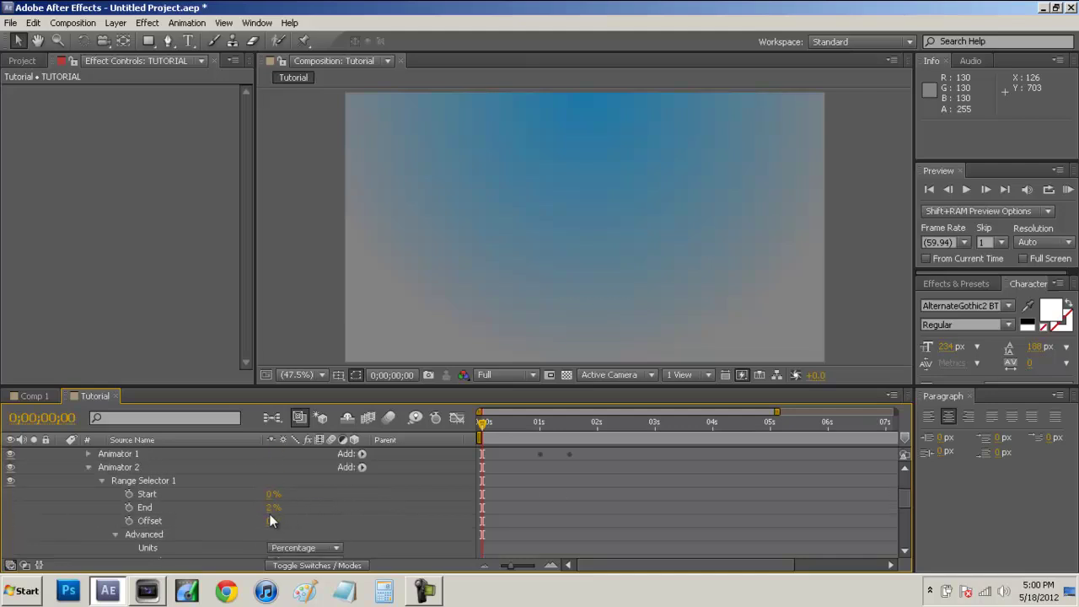
left_click(271, 508)
type("100")
key("Return")
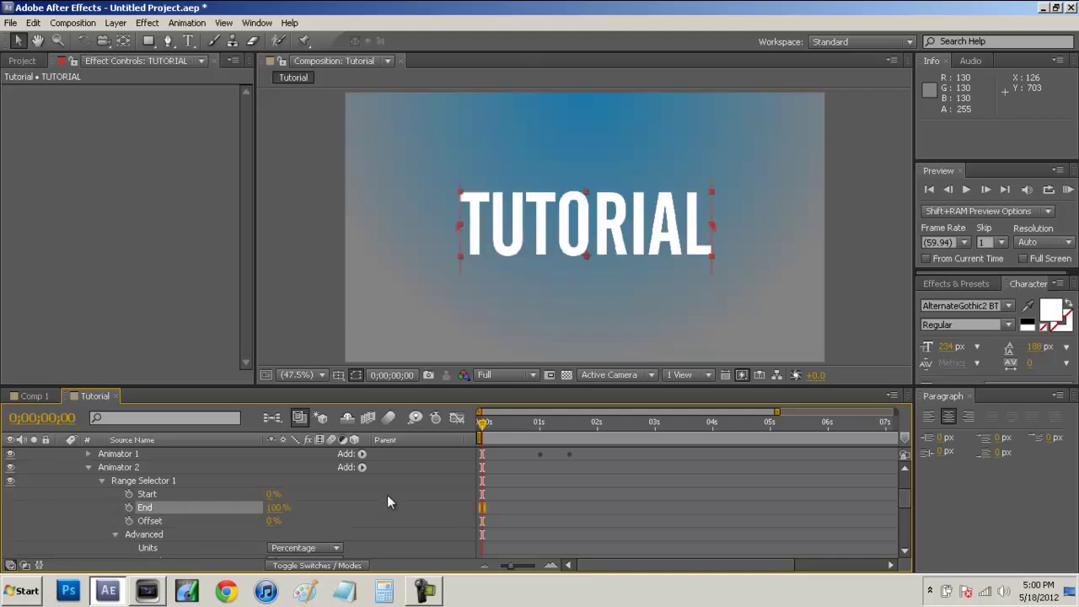
scroll(386, 496, "down", 2)
scroll(386, 496, "down", 3)
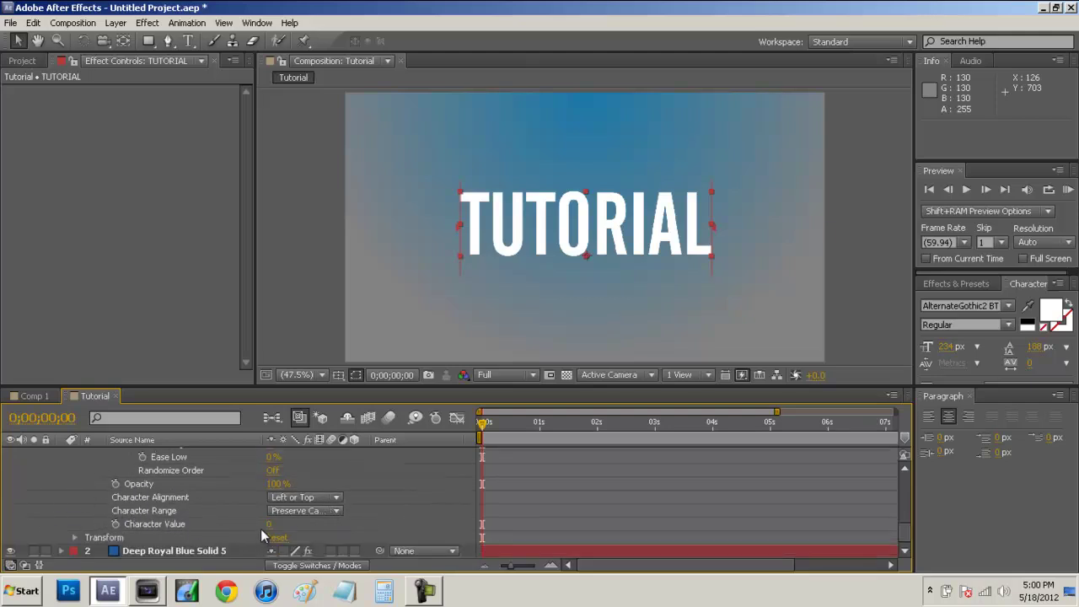
- Scrub Animator 2's Character Value to 124, turning every letter into a vertical bar
left_click_drag(268, 523, 370, 528)
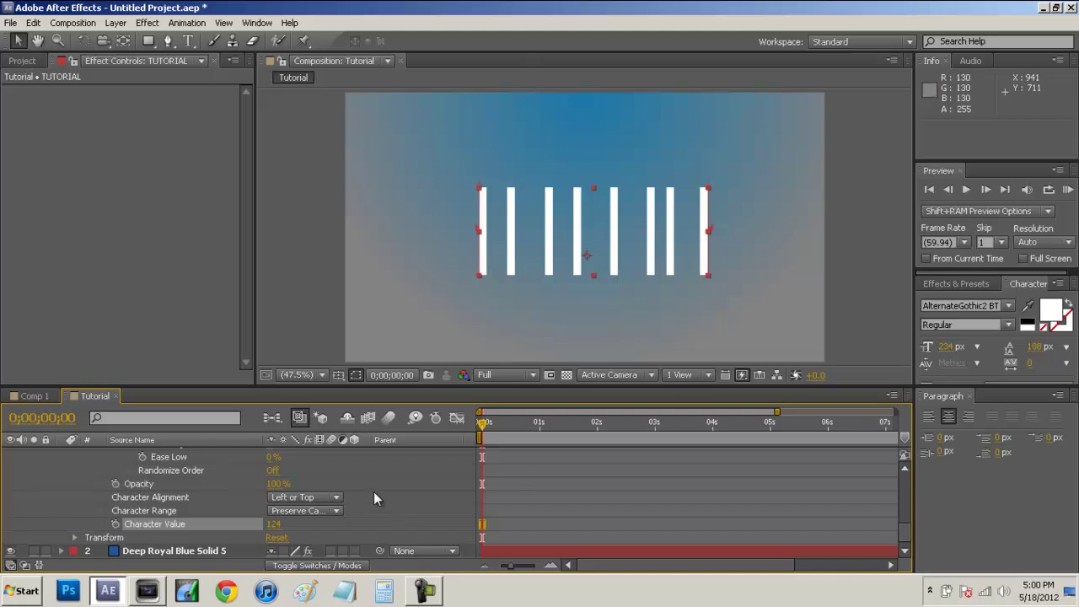
scroll(430, 506, "up", 2)
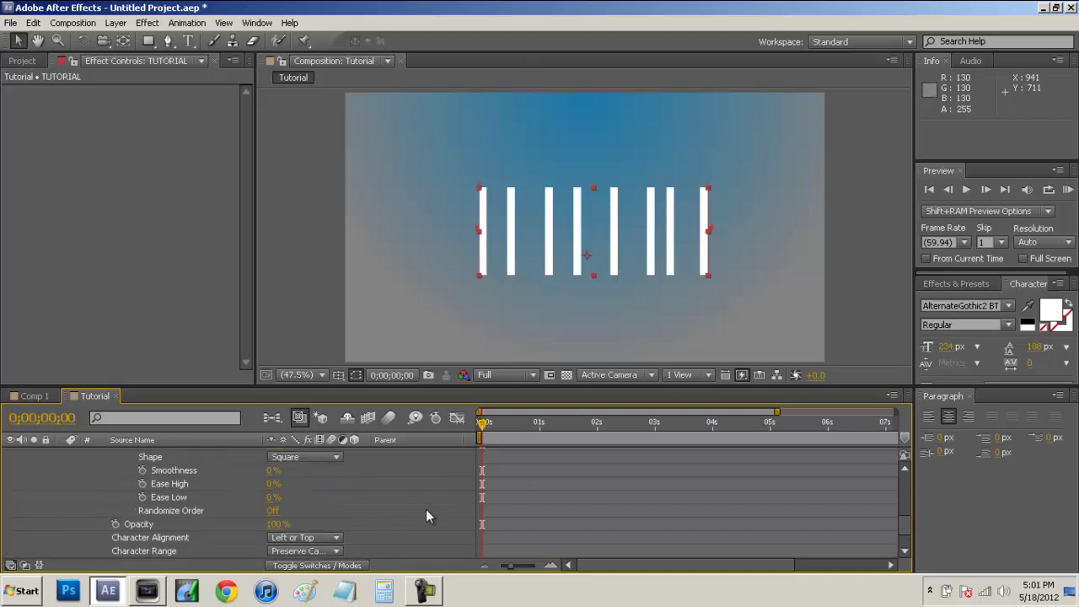
scroll(332, 506, "up", 6)
- Set Animator 2's Range Selector End to 3%
scroll(352, 512, "down", 2)
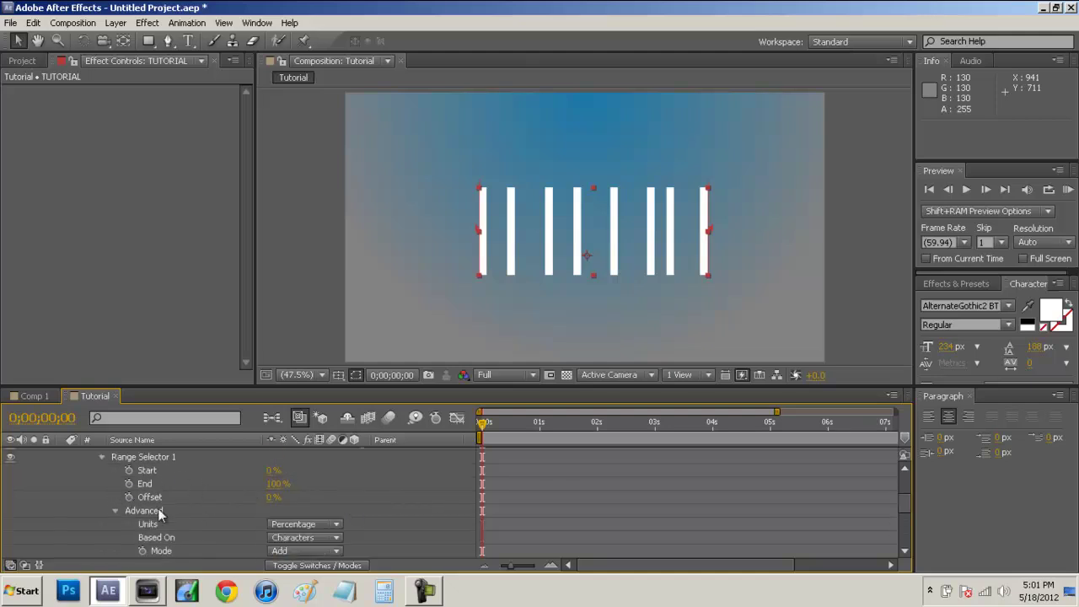
left_click(273, 485)
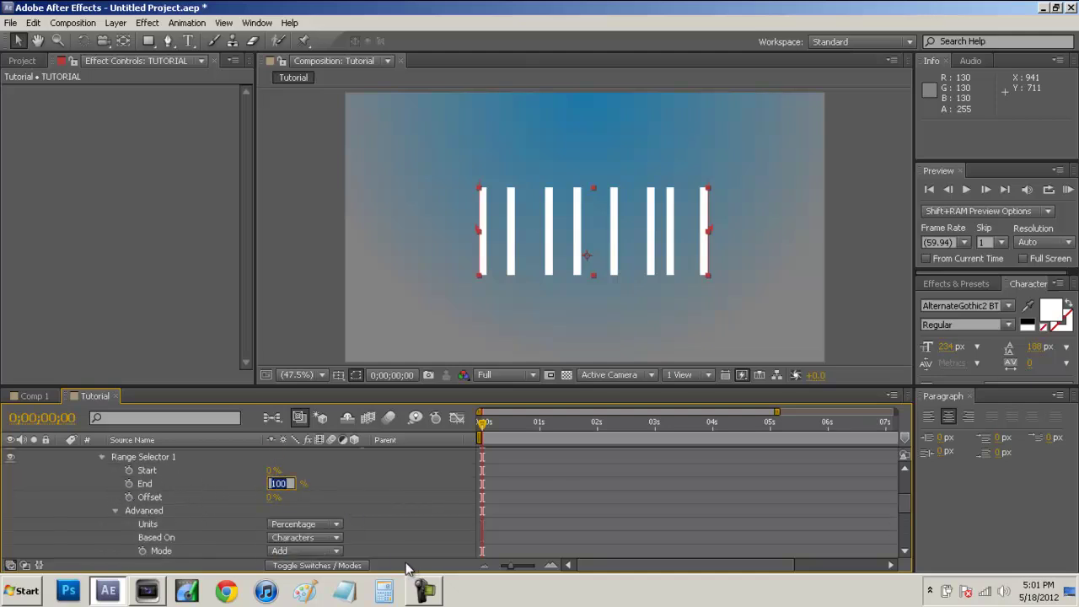
type("3")
key("Return")
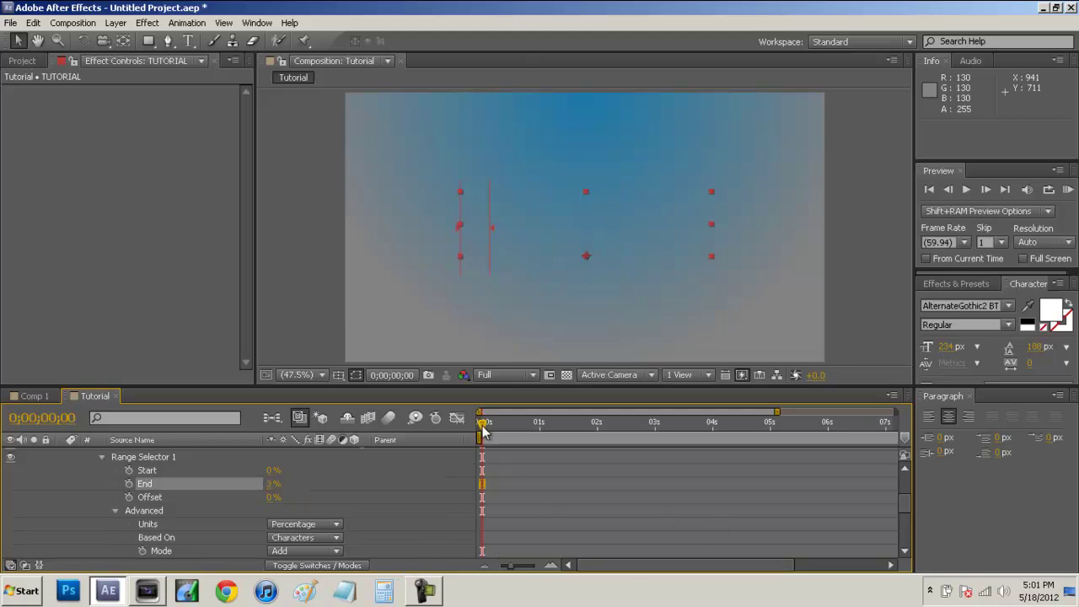
- Move the current time indicator to just under one second
mouse_move(482, 424)
left_mouse_down()
mouse_move(600, 435)
mouse_move(481, 435)
left_mouse_up()
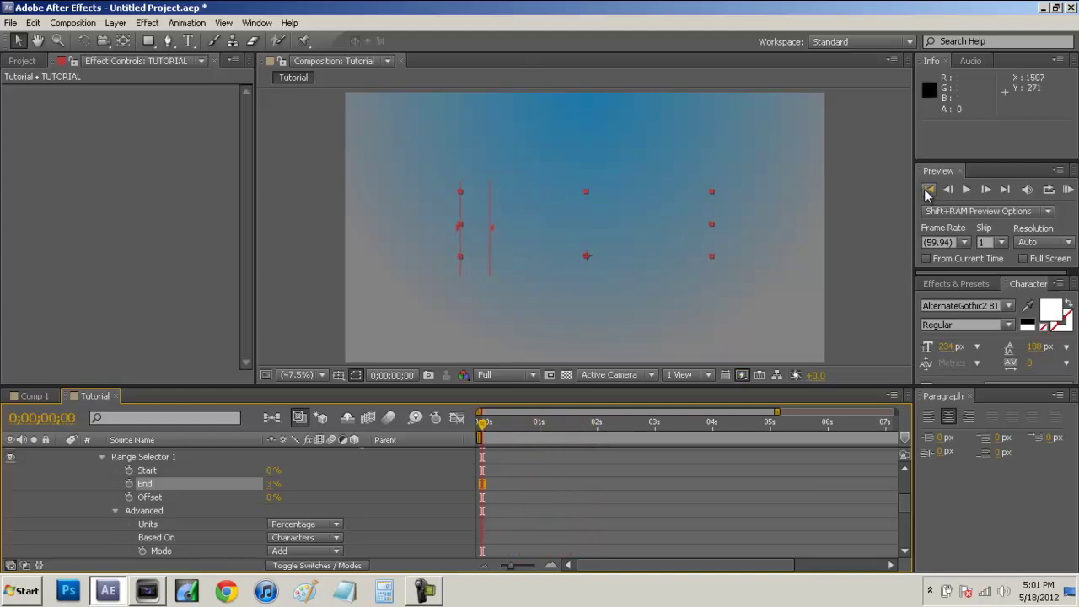
left_click(927, 192)
left_click(490, 421)
left_click_drag(492, 424, 542, 418)
- Keyframe Animator 2's Offset at 1 second, add a 37% keyframe shortly after, and RAM-preview
key("Page_Down")
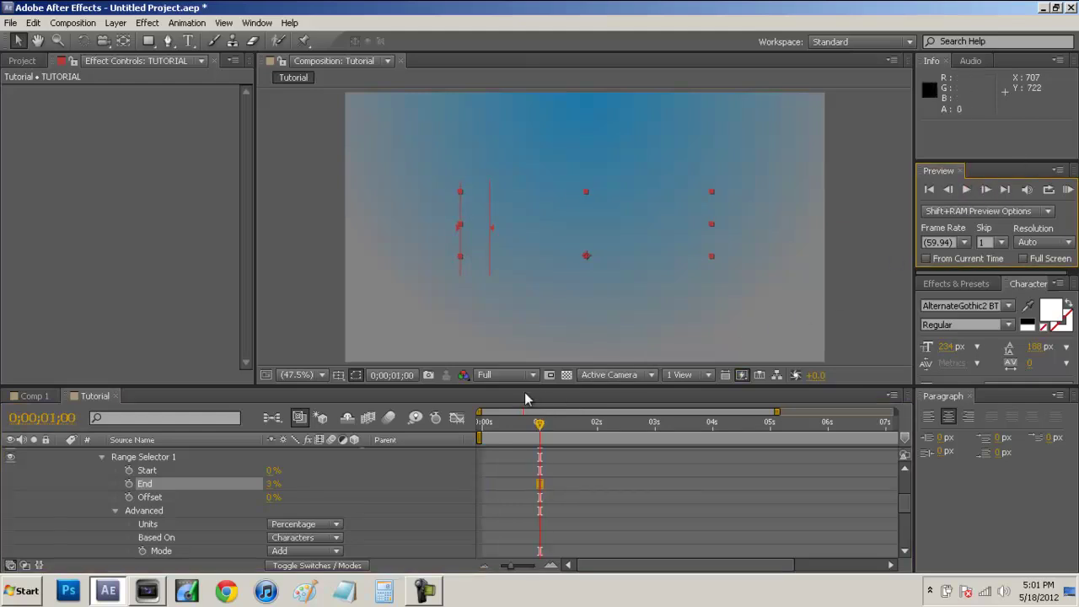
left_click(130, 497)
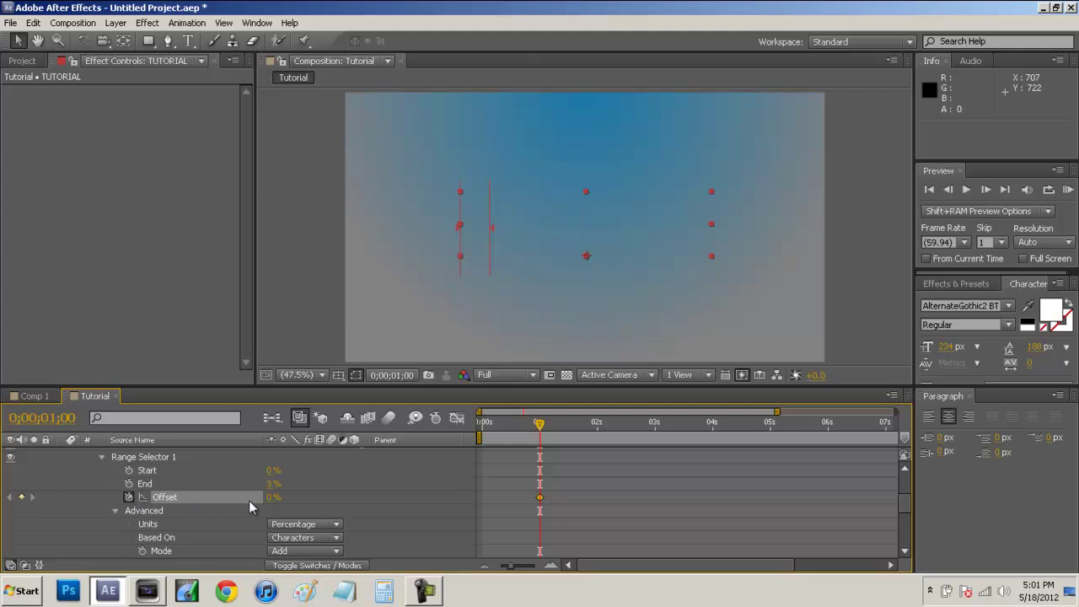
left_click_drag(540, 424, 569, 429)
left_click_drag(272, 498, 381, 501)
key("KP_0")
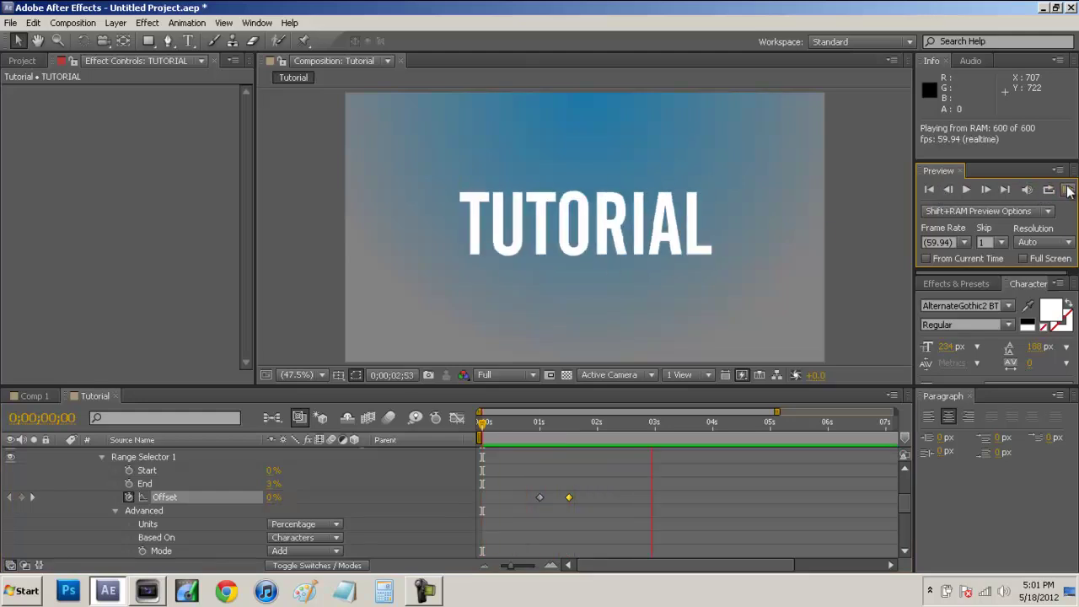
- Set Animator 2's Range Selector End to 5% so a single bar cursor shows
left_click(967, 192)
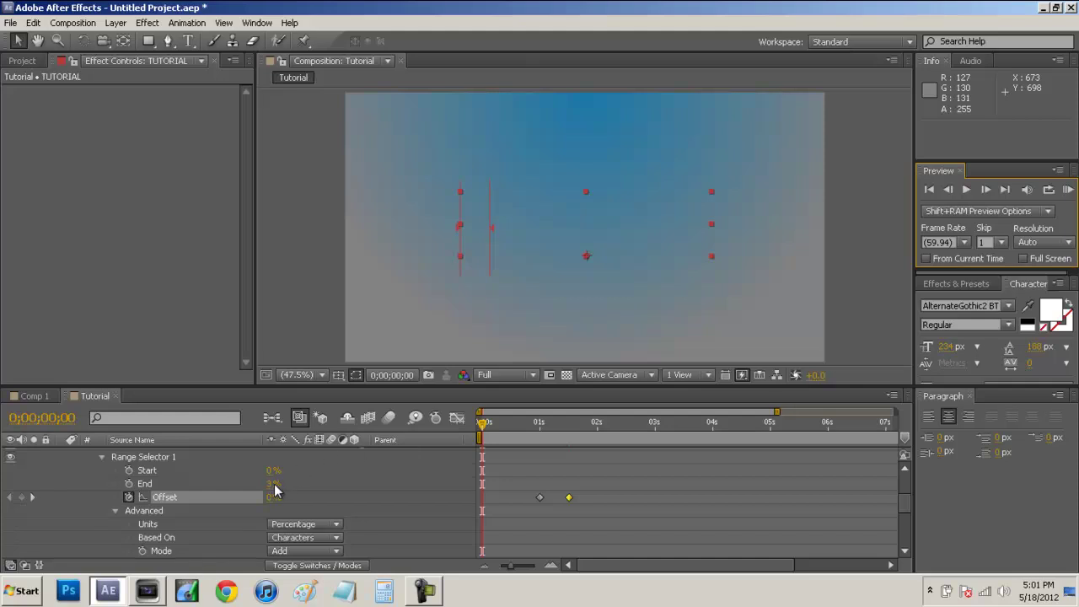
left_click_drag(273, 484, 547, 258)
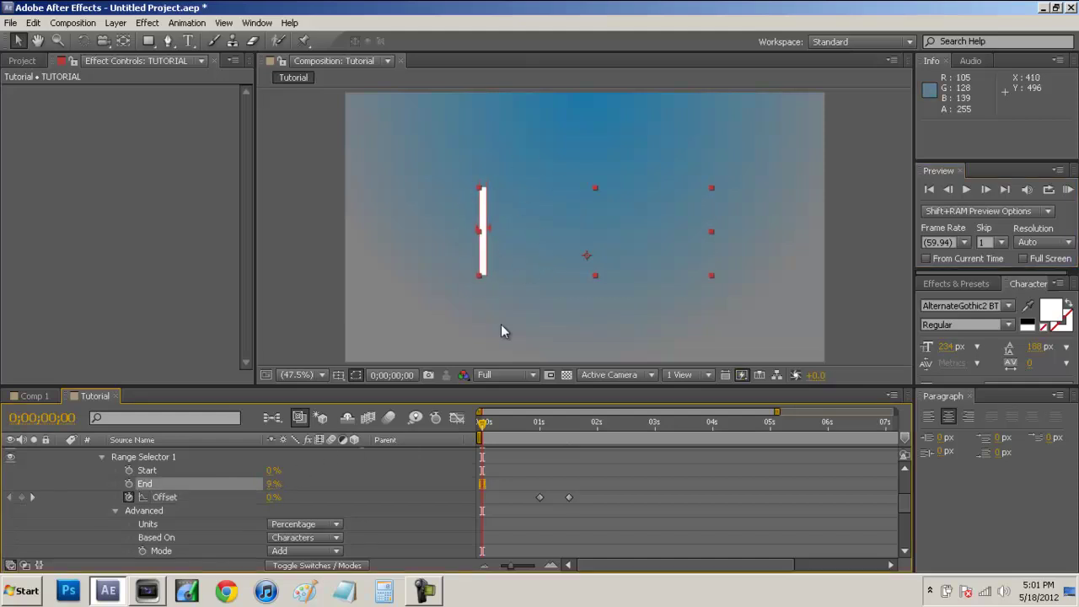
left_click_drag(279, 487, 267, 486)
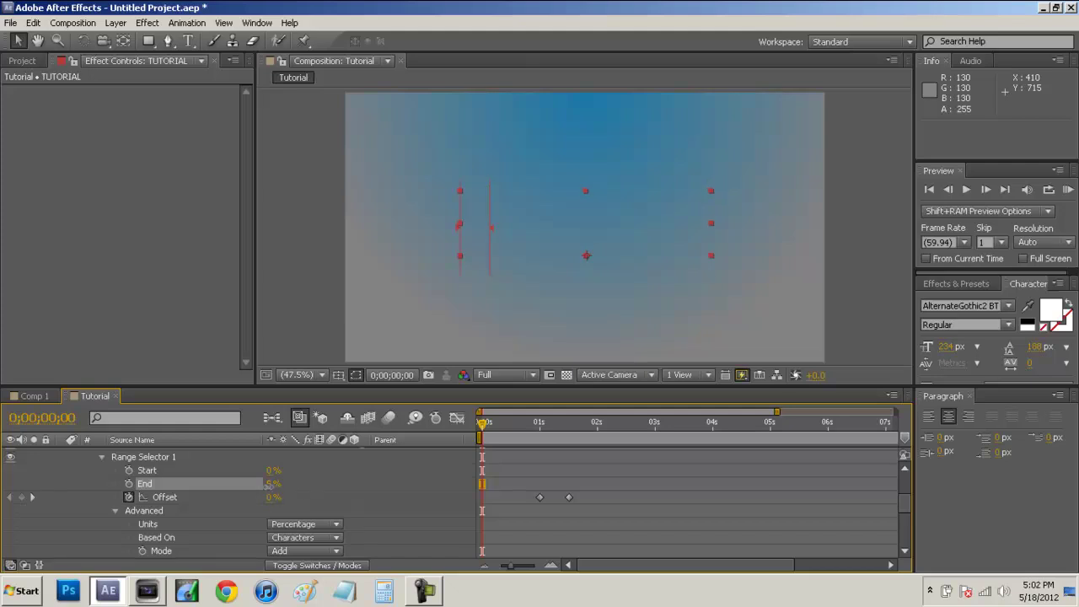
- RAM Preview the TUTORIAL typing animation several times to check the leading bar
left_click(1065, 192)
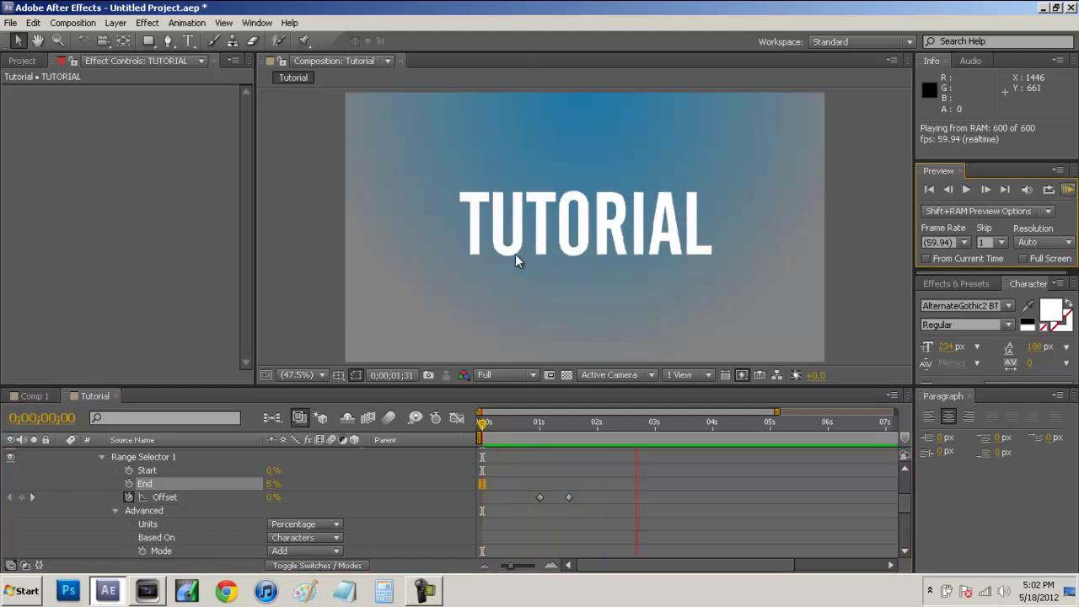
left_click(930, 189)
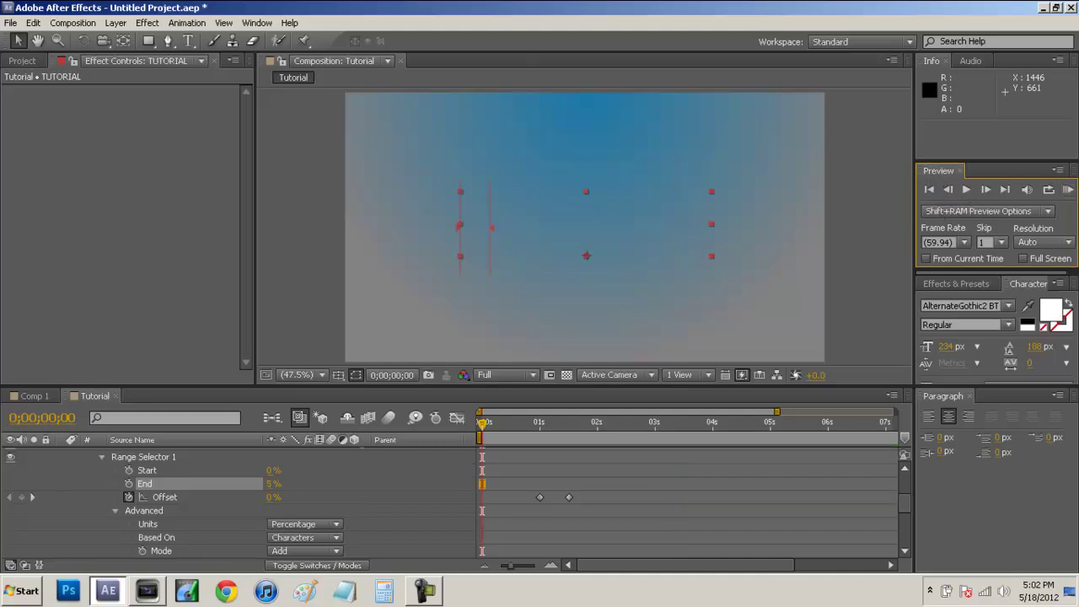
left_click(1067, 190)
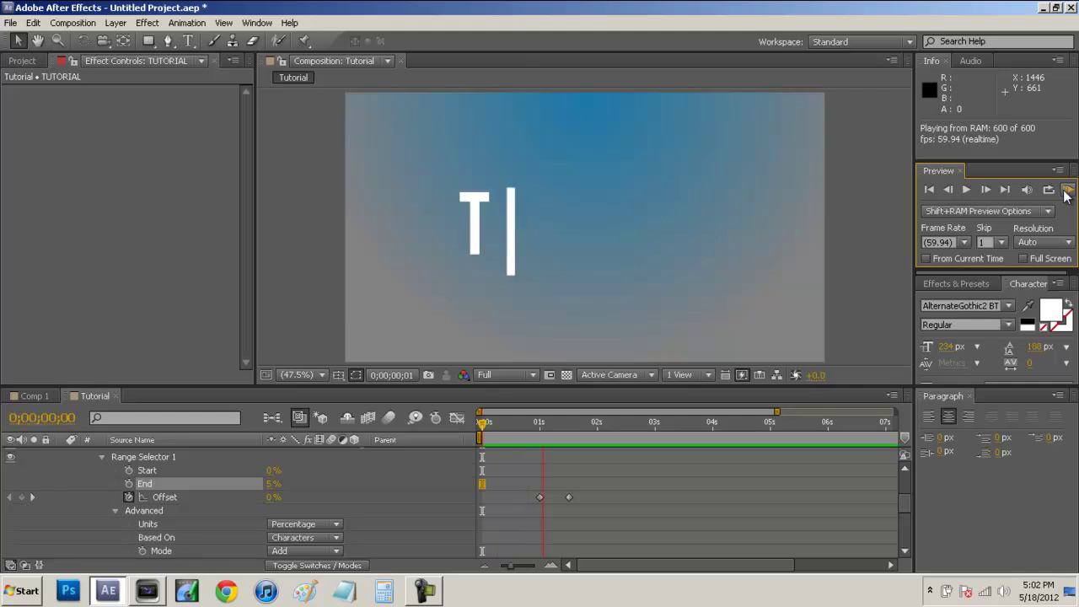
left_click(965, 191)
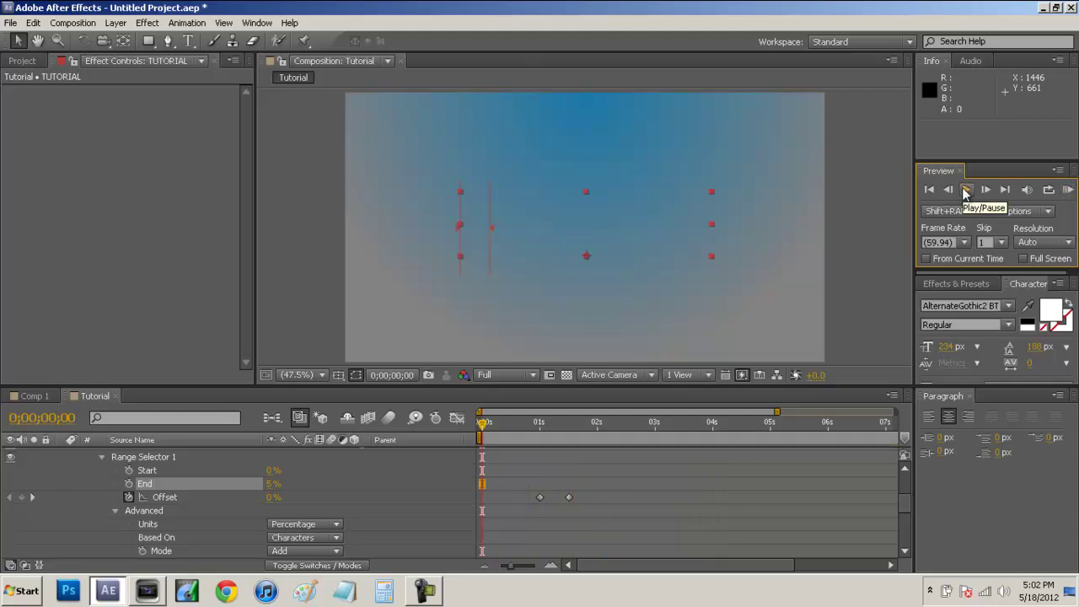
left_click(1067, 192)
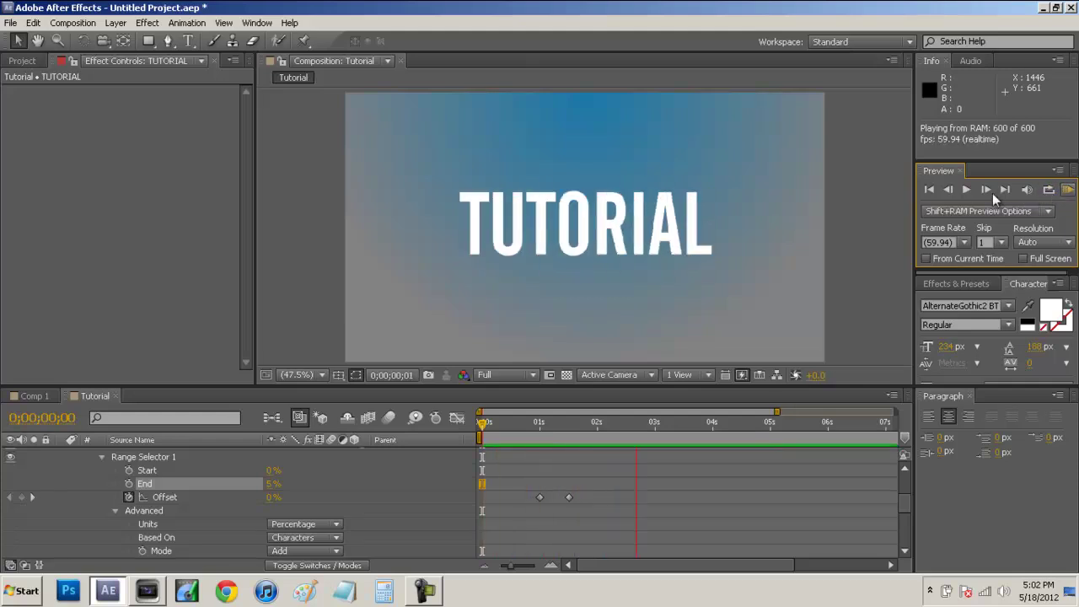
left_click(967, 191)
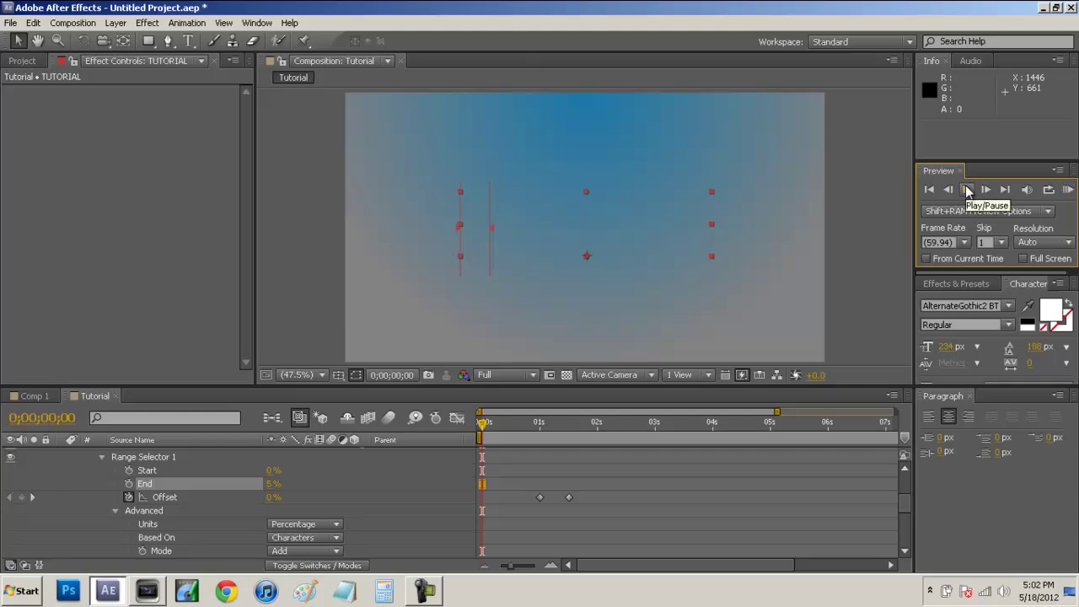